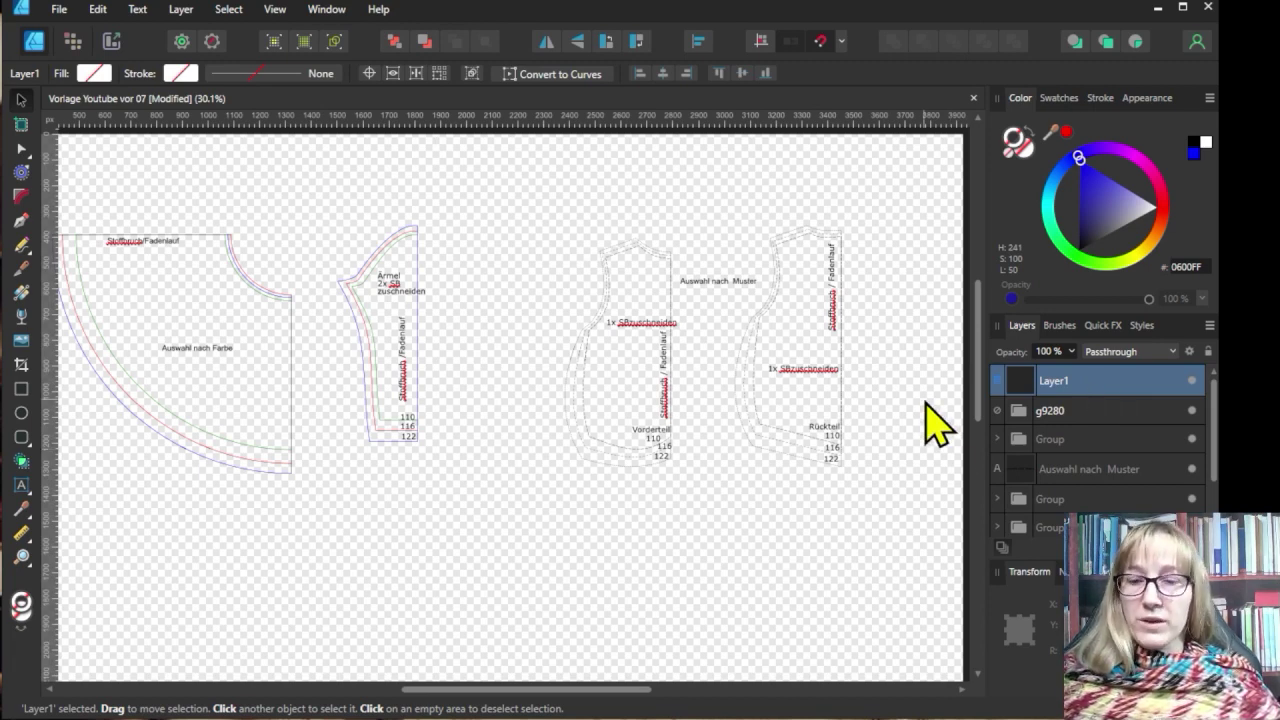
Step: Cut all the pattern objects and paste them into Layer1
key("ctrl+a")
scroll(700, 470, "up", 3)
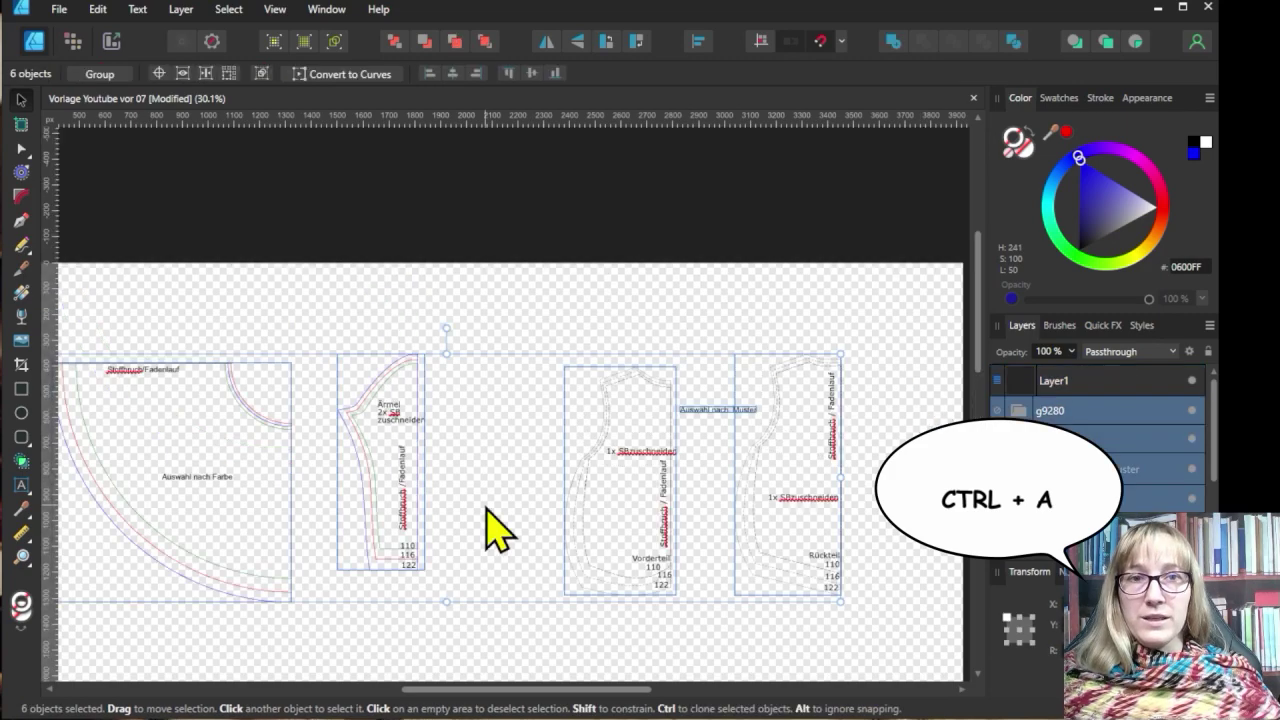
right_click(492, 530)
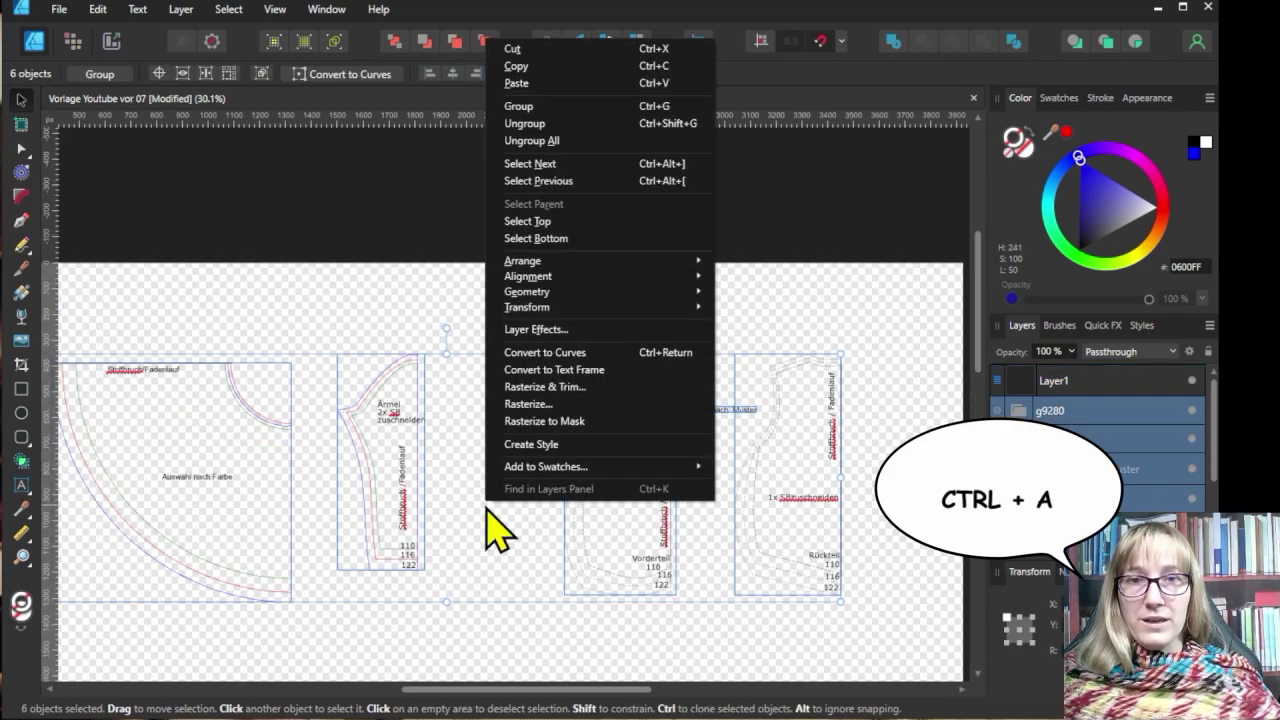
left_click(543, 48)
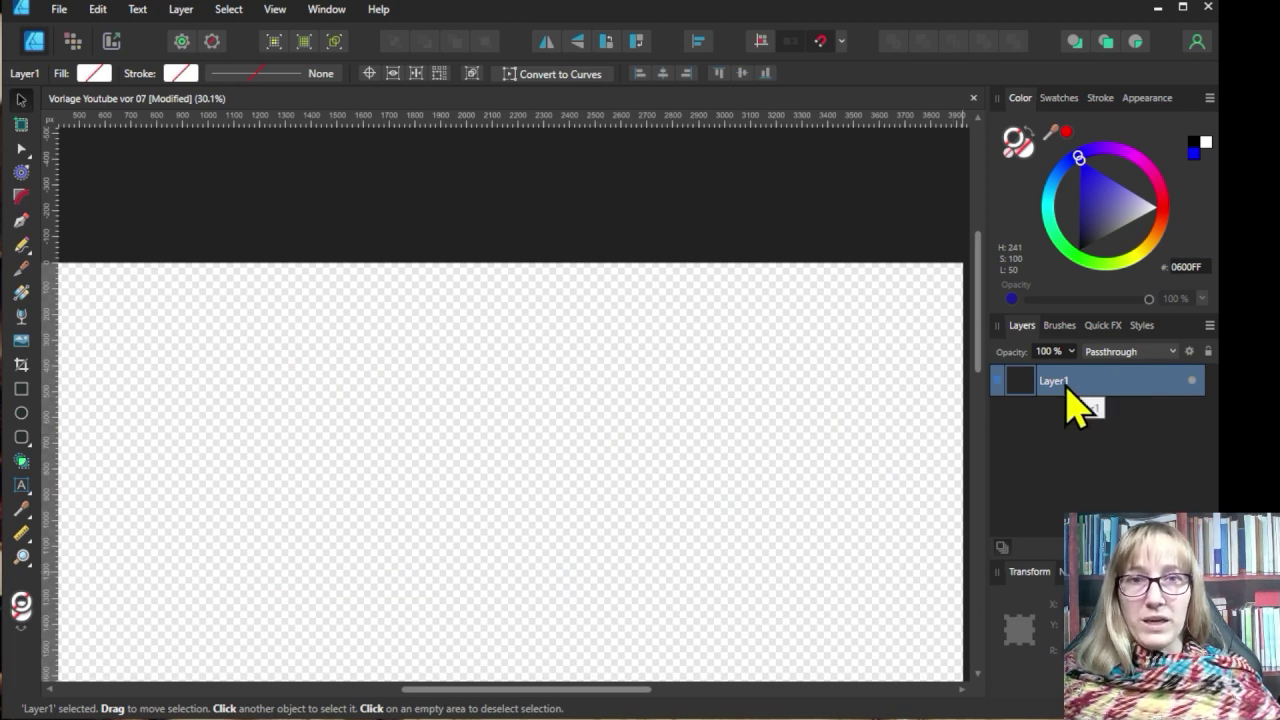
key("ctrl+v")
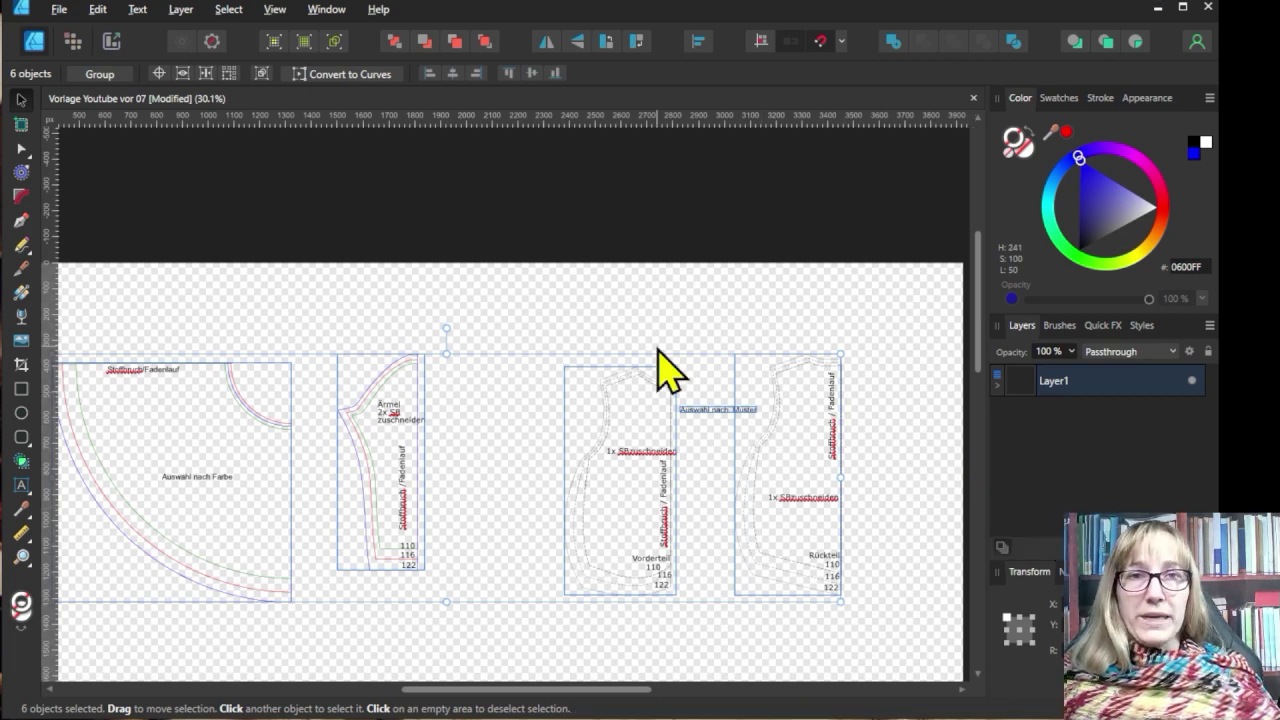
Step: Add four new layers above Layer1
key("ctrl+shift+n")
key("ctrl+shift+n")
key("ctrl+shift+n")
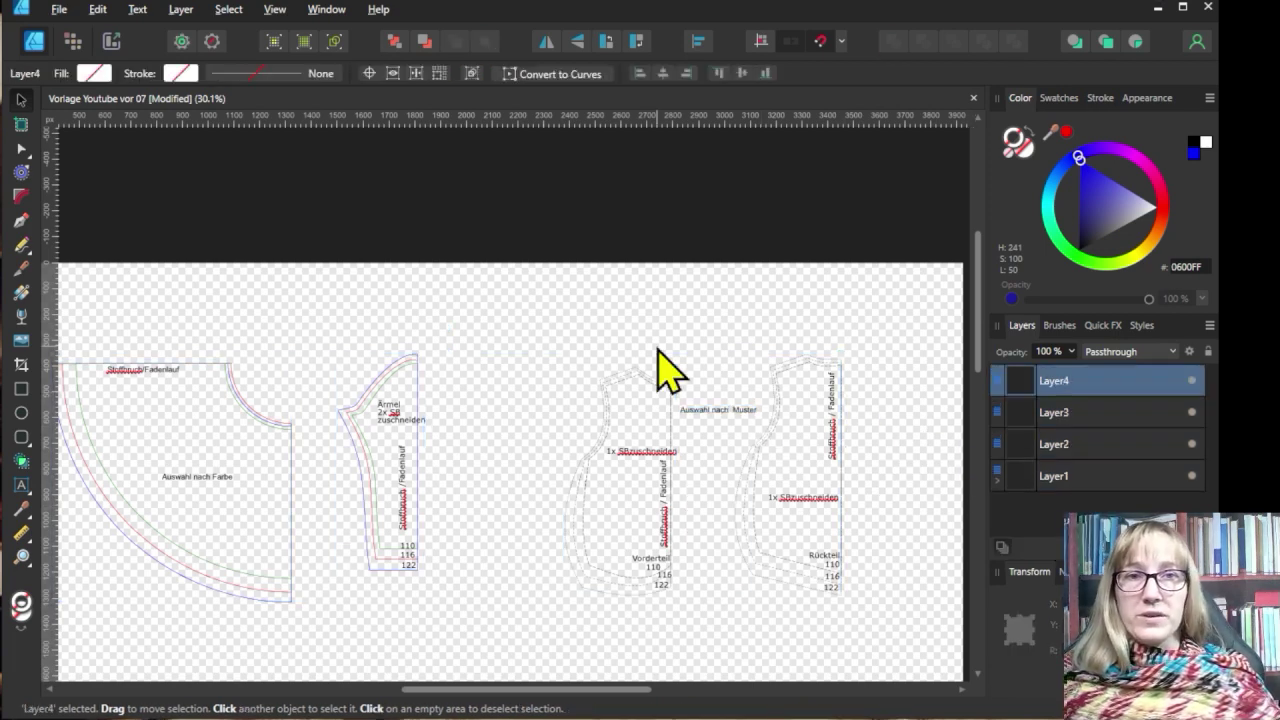
key("ctrl+shift+n")
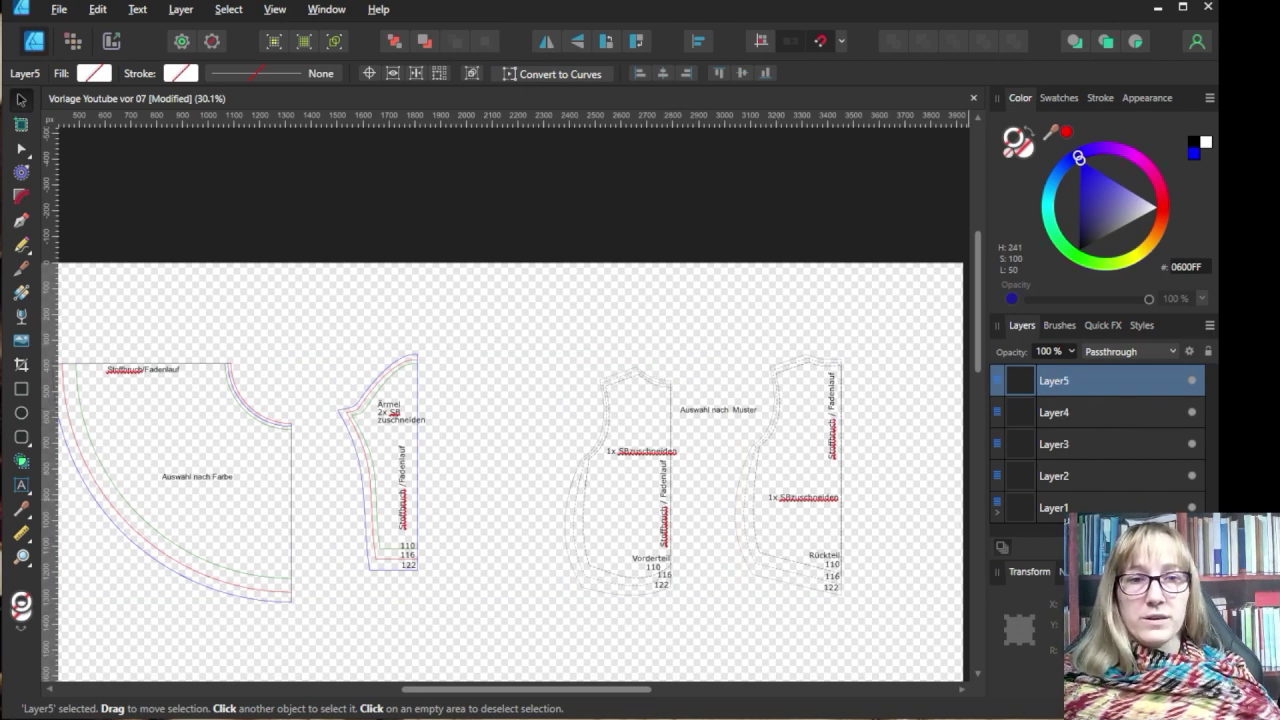
Step: Rename Layer2 as Label and Layer3 as 110
double_click(1061, 480)
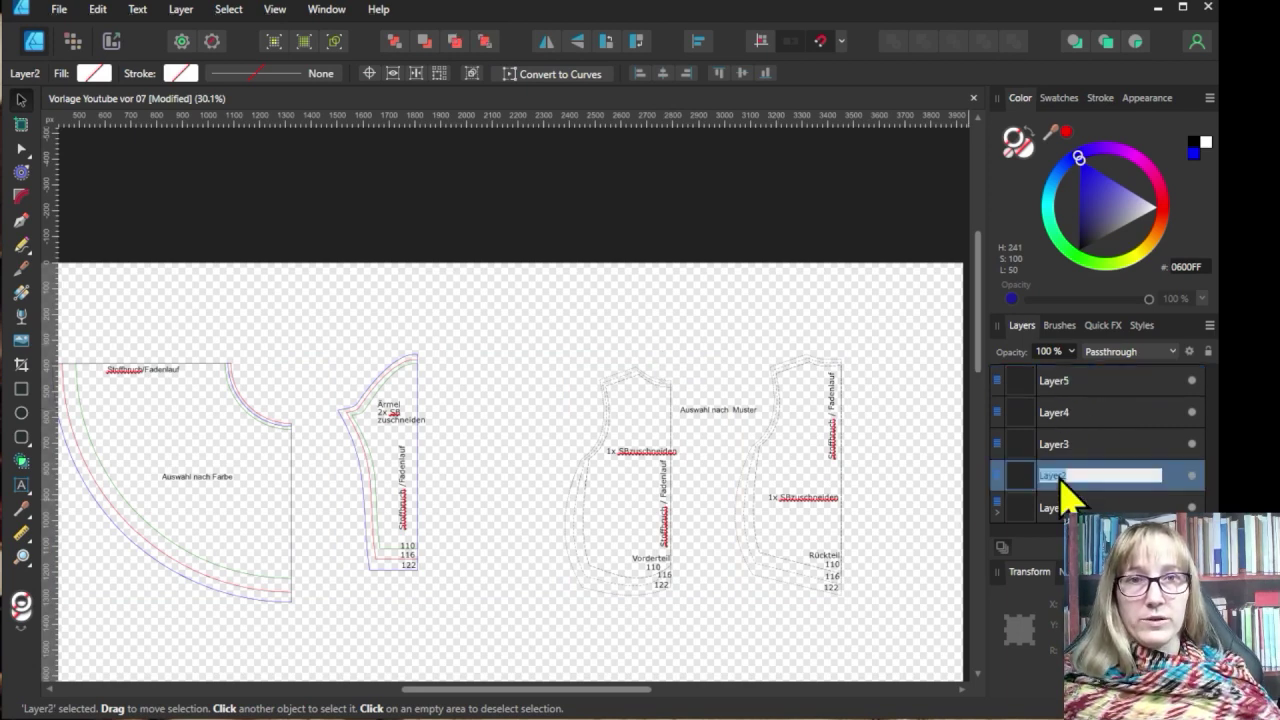
type("Label")
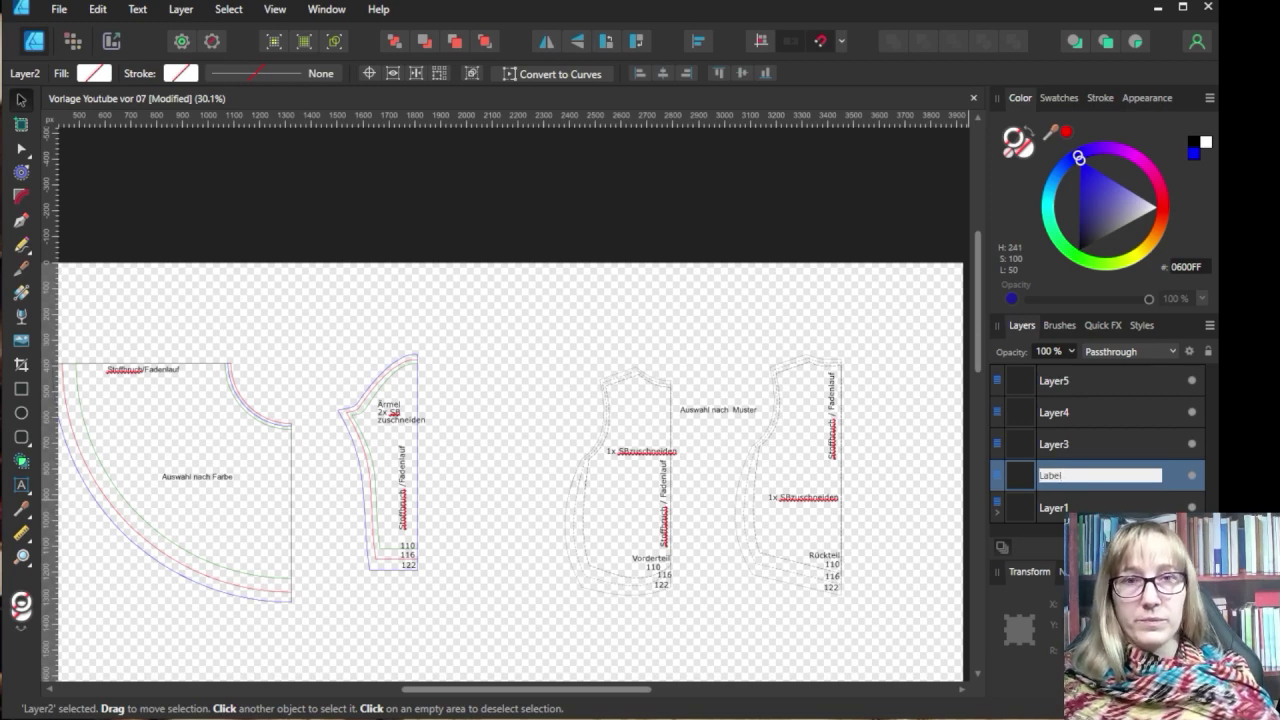
key("shift+Tab")
type("110")
key("Return")
Step: Rename Layer4 as 116 and Layer5 as 122
left_click(1065, 412)
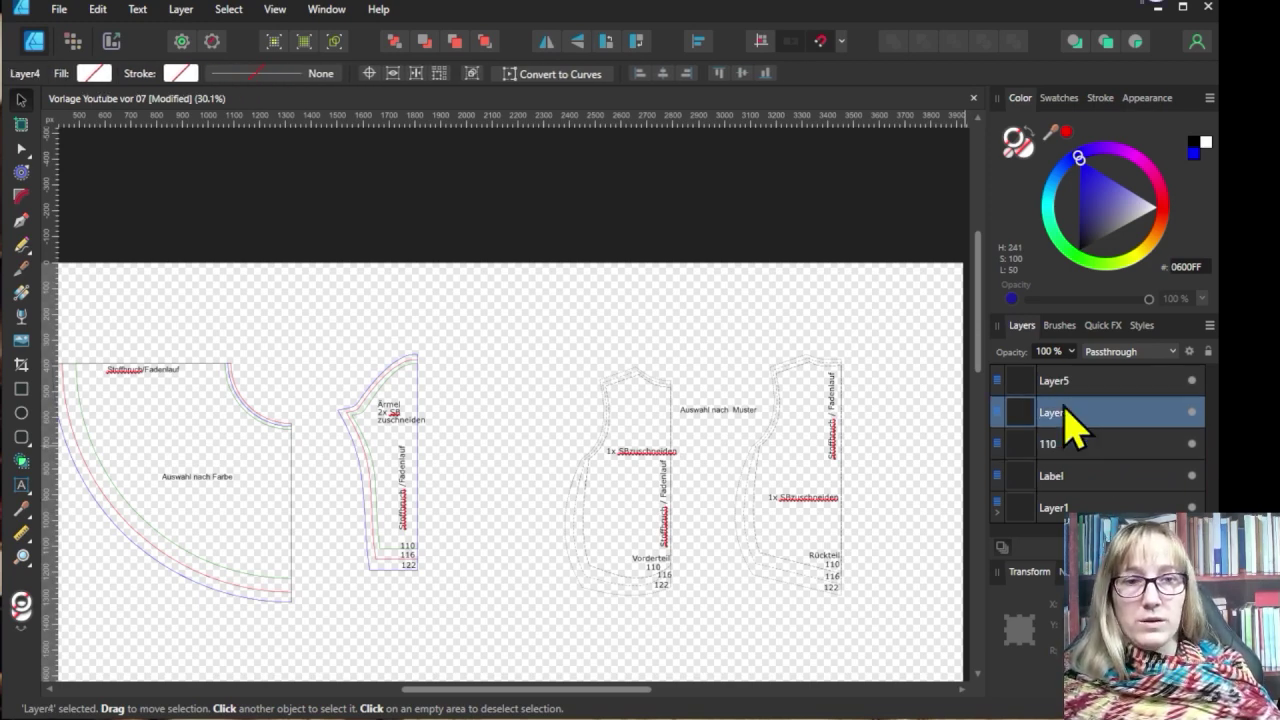
double_click(1058, 412)
type("116")
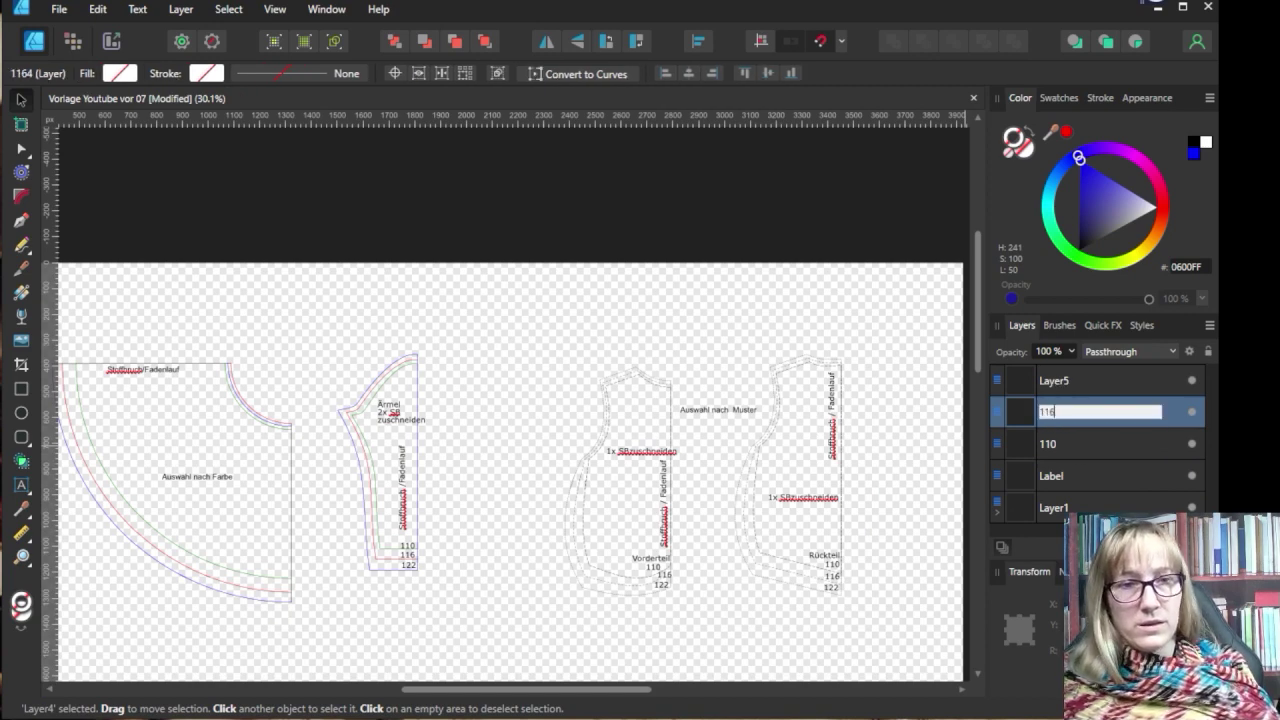
key("Return")
double_click(1053, 381)
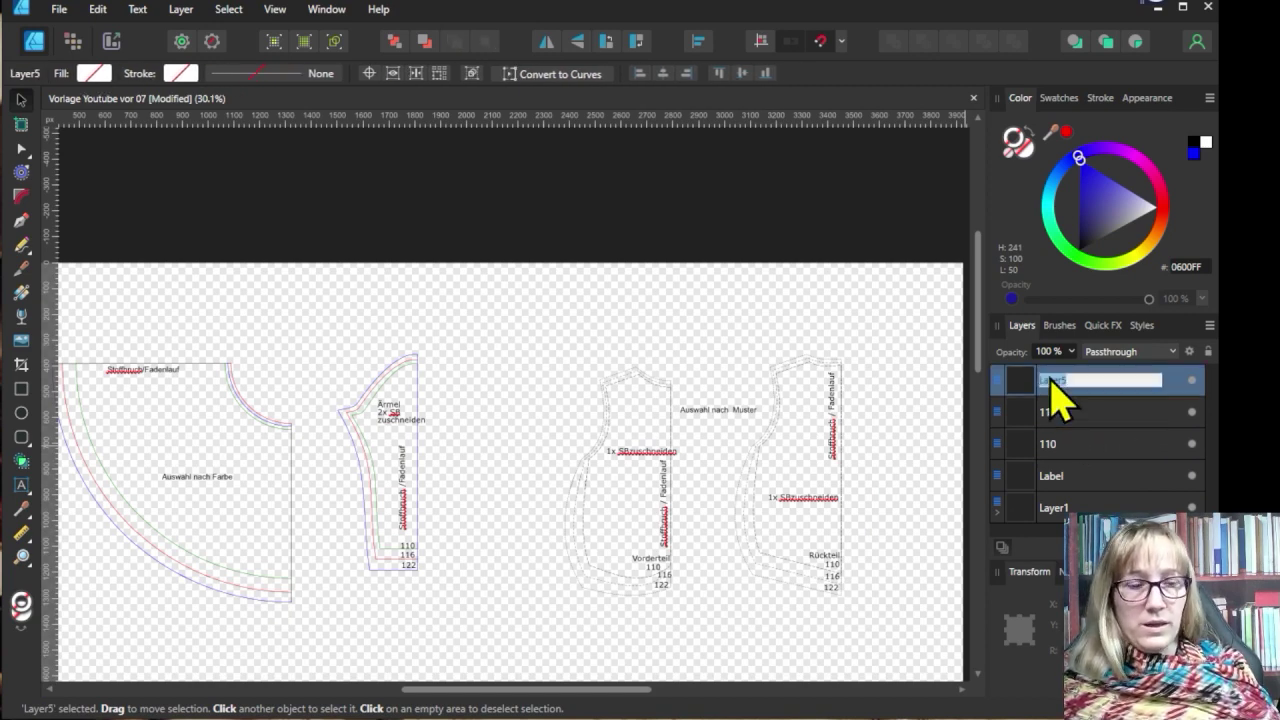
type("122")
key("Return")
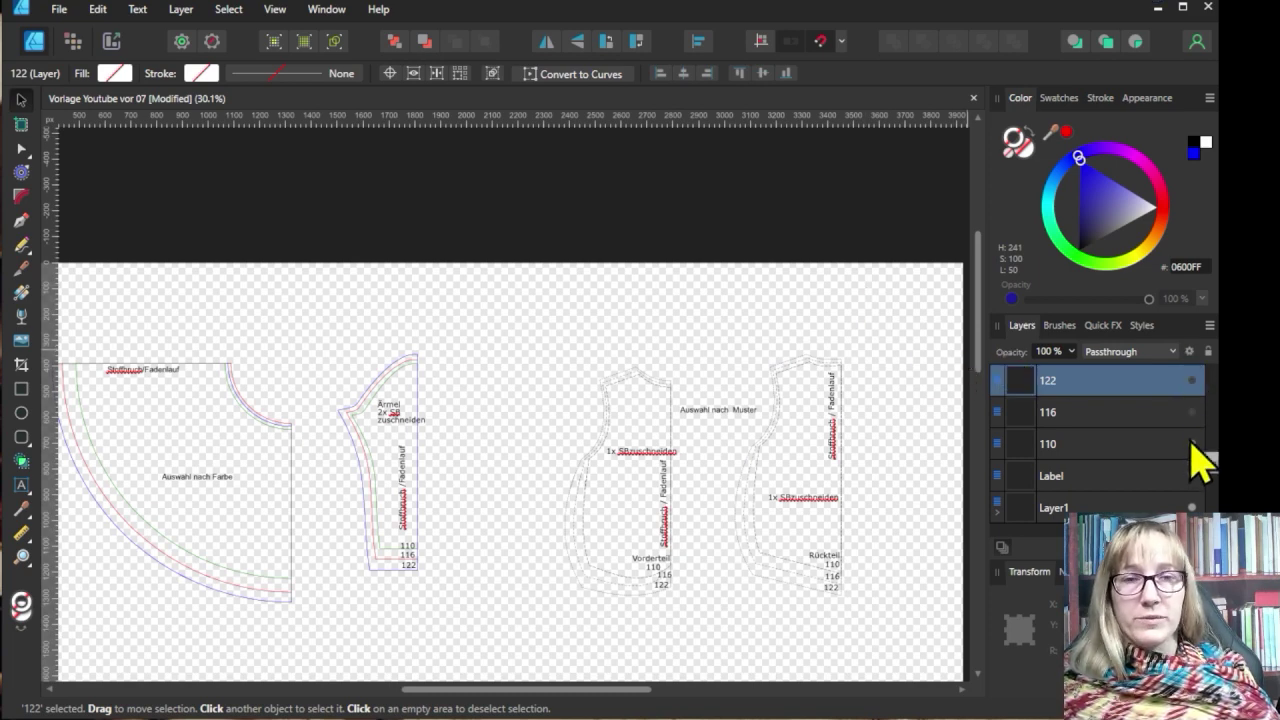
key("ctrl+d")
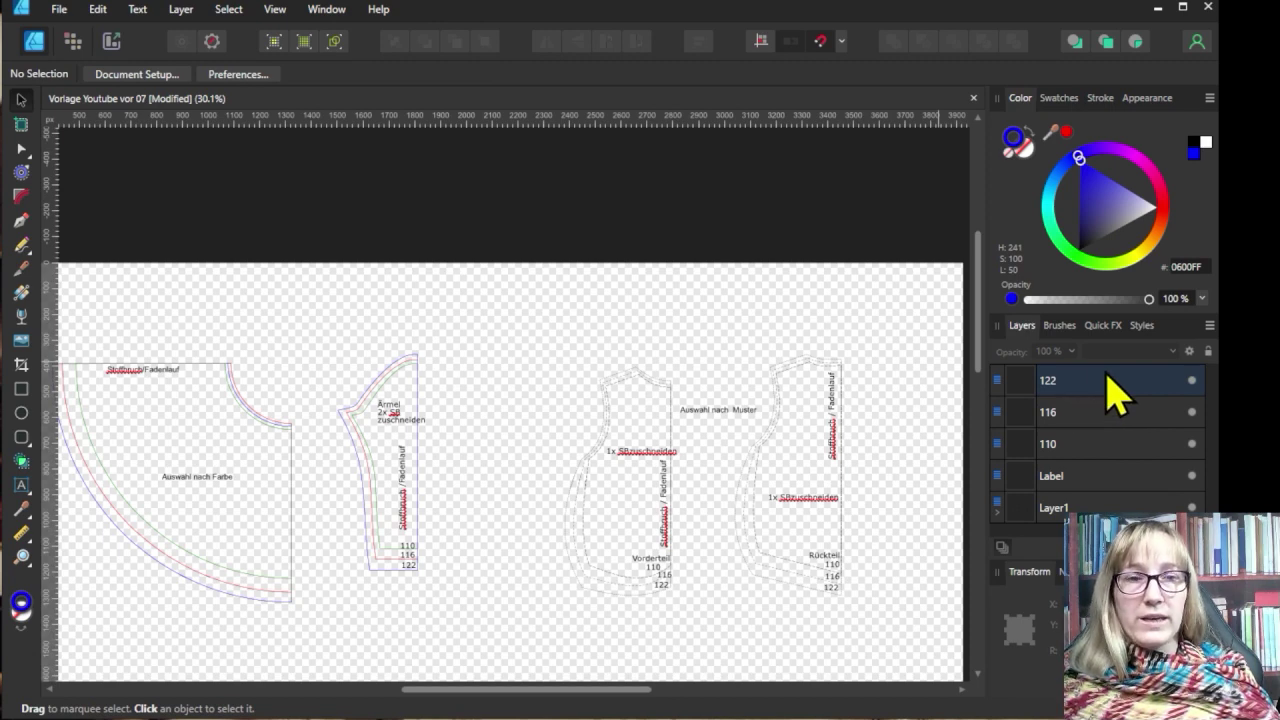
key("ctrl+a")
left_click(1195, 386)
right_click(1195, 386)
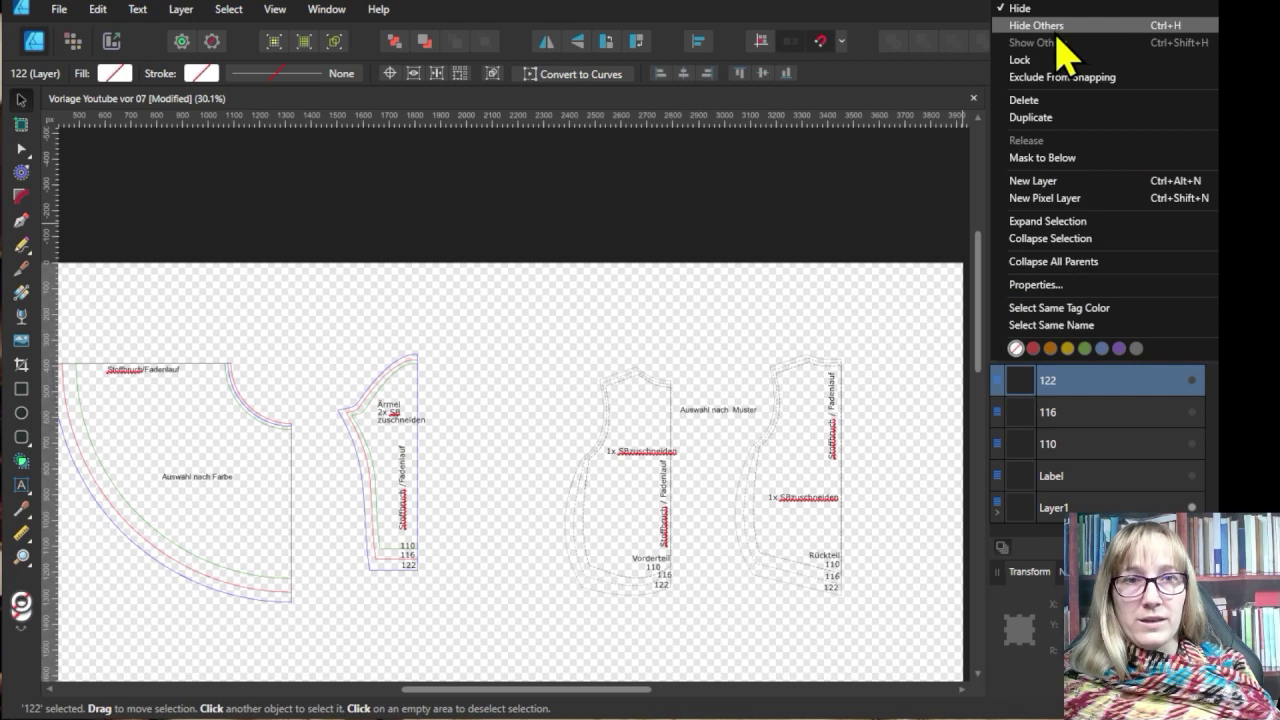
left_click(915, 375)
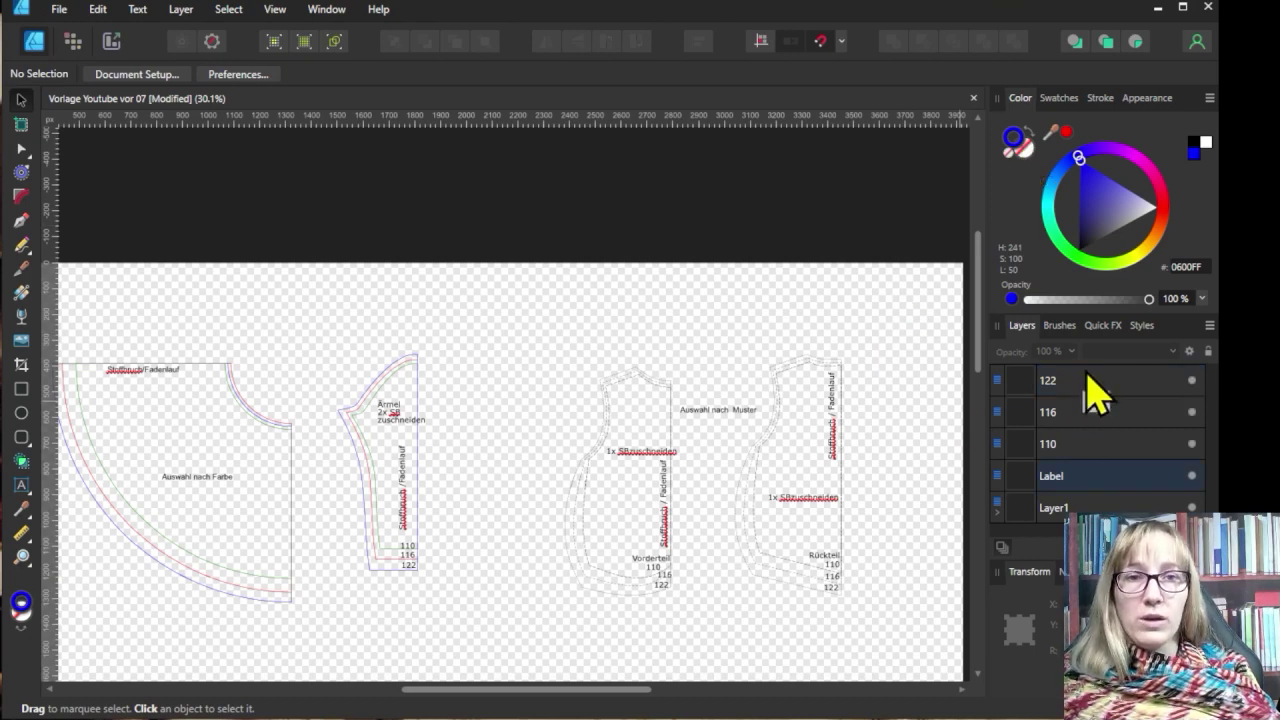
Step: Hide the four layers 122, 116, 110 and Label together, then clear the selection
left_click(1089, 378)
left_click(1091, 476, "shift")
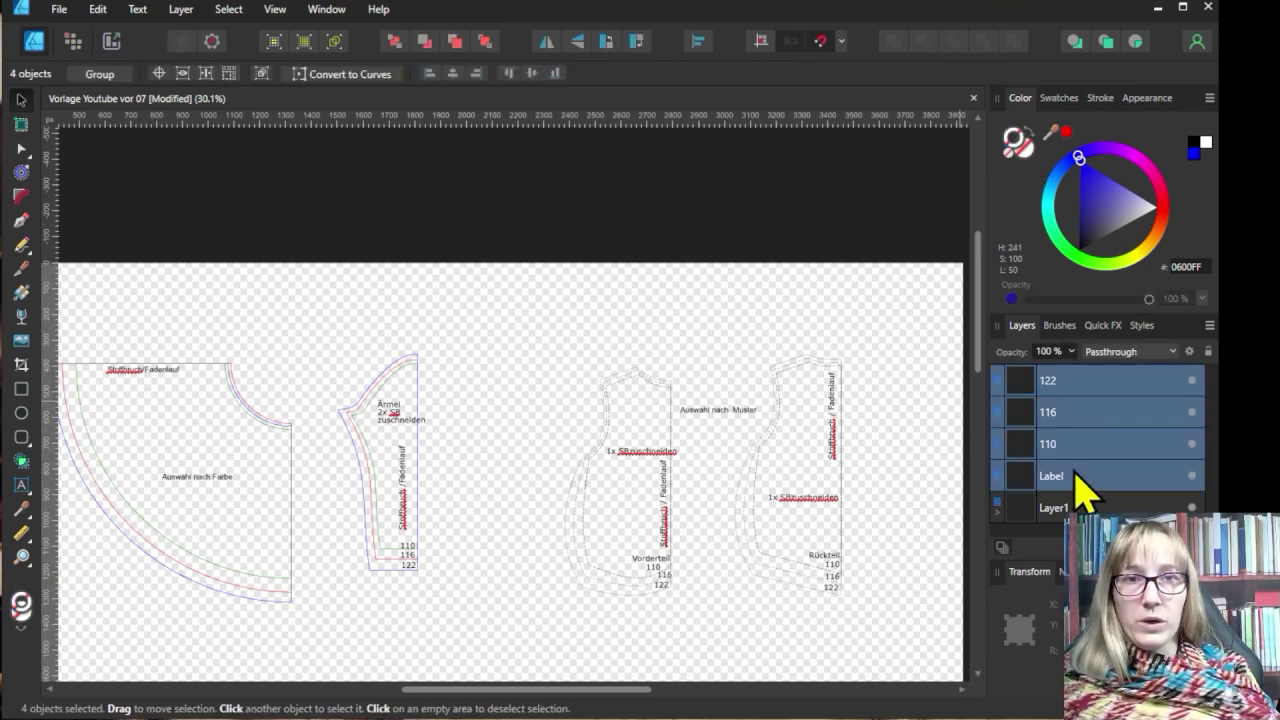
left_click(904, 310)
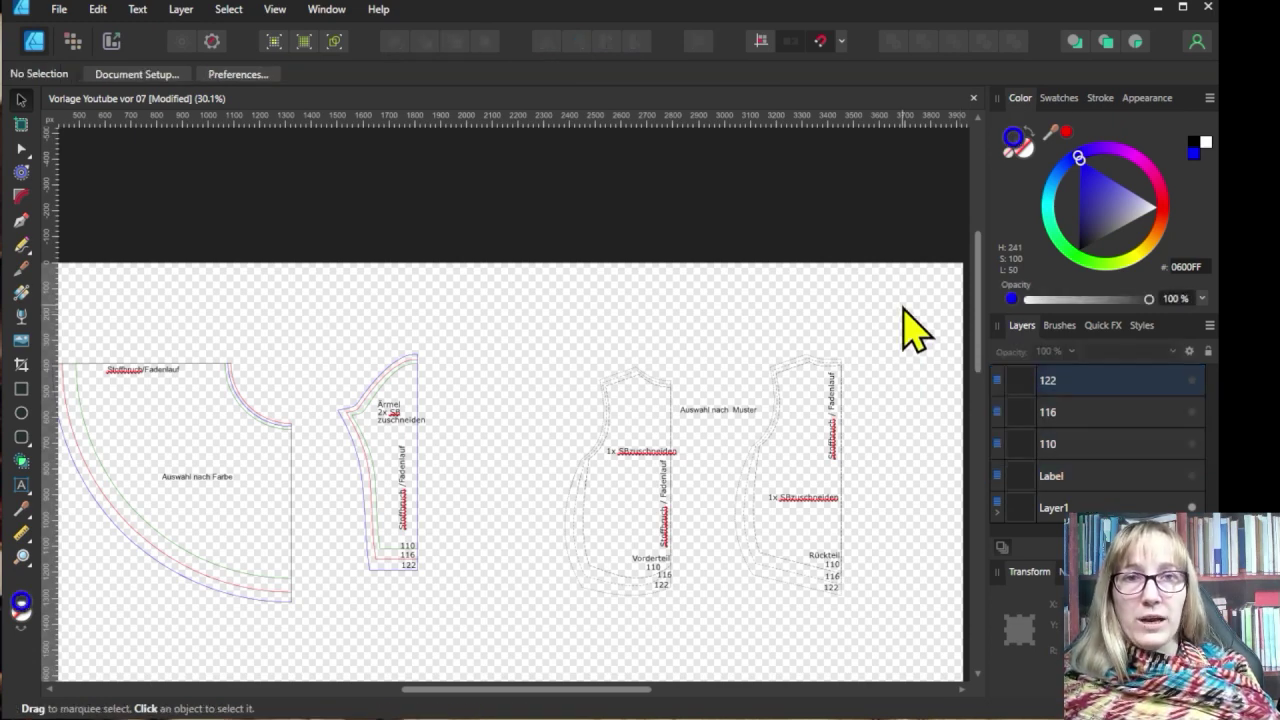
Step: Select all the pattern objects and ungroup every nested group in them
scroll(583, 680, "left", 3)
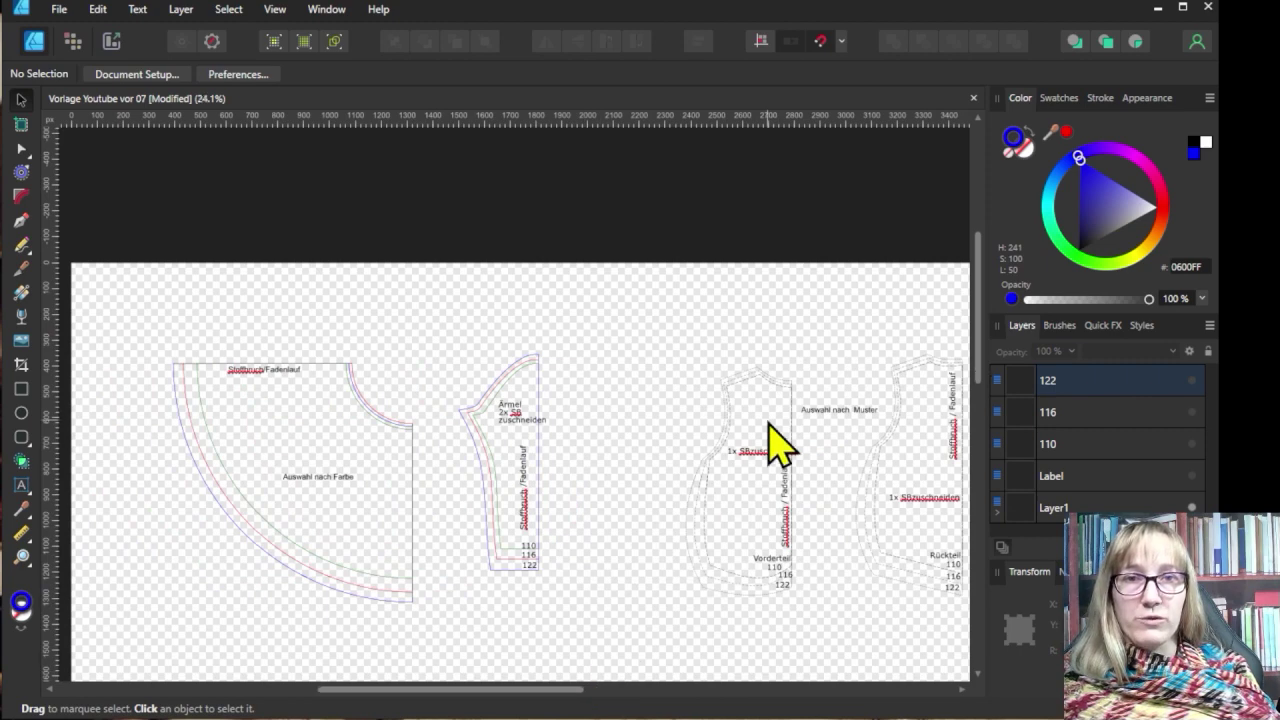
scroll(772, 440, "down", 1)
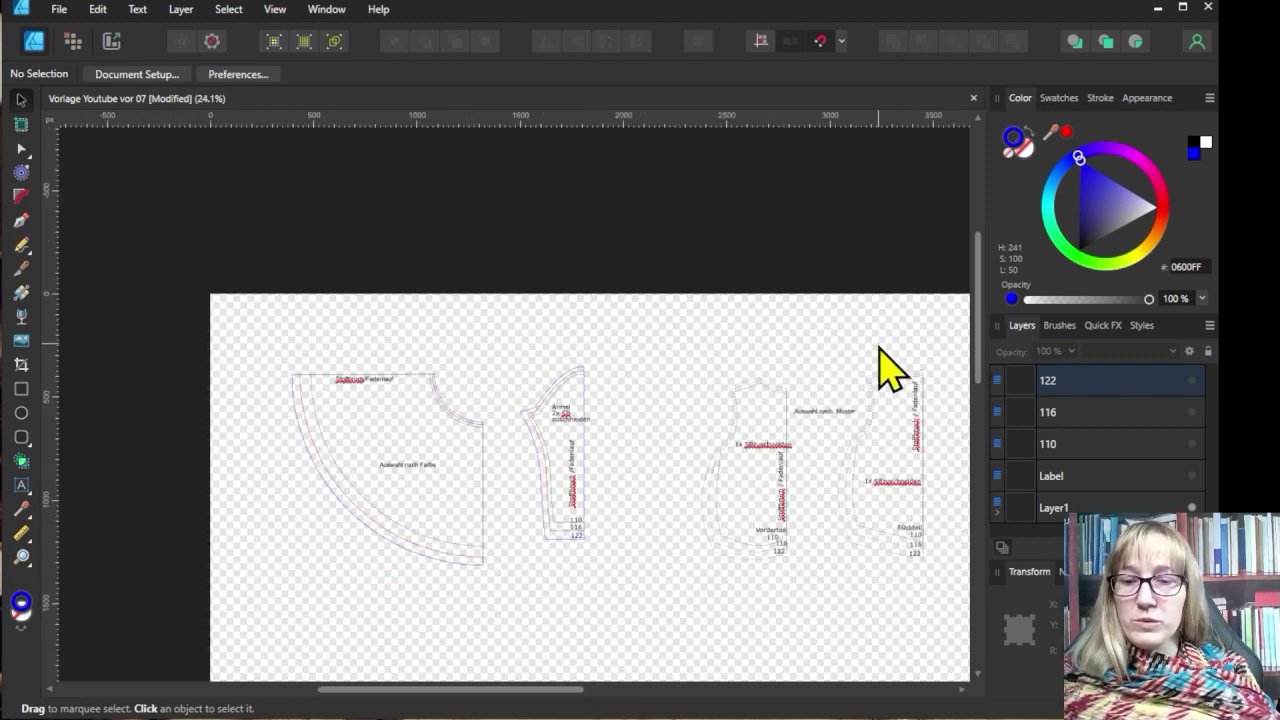
key("ctrl+a")
right_click(748, 490)
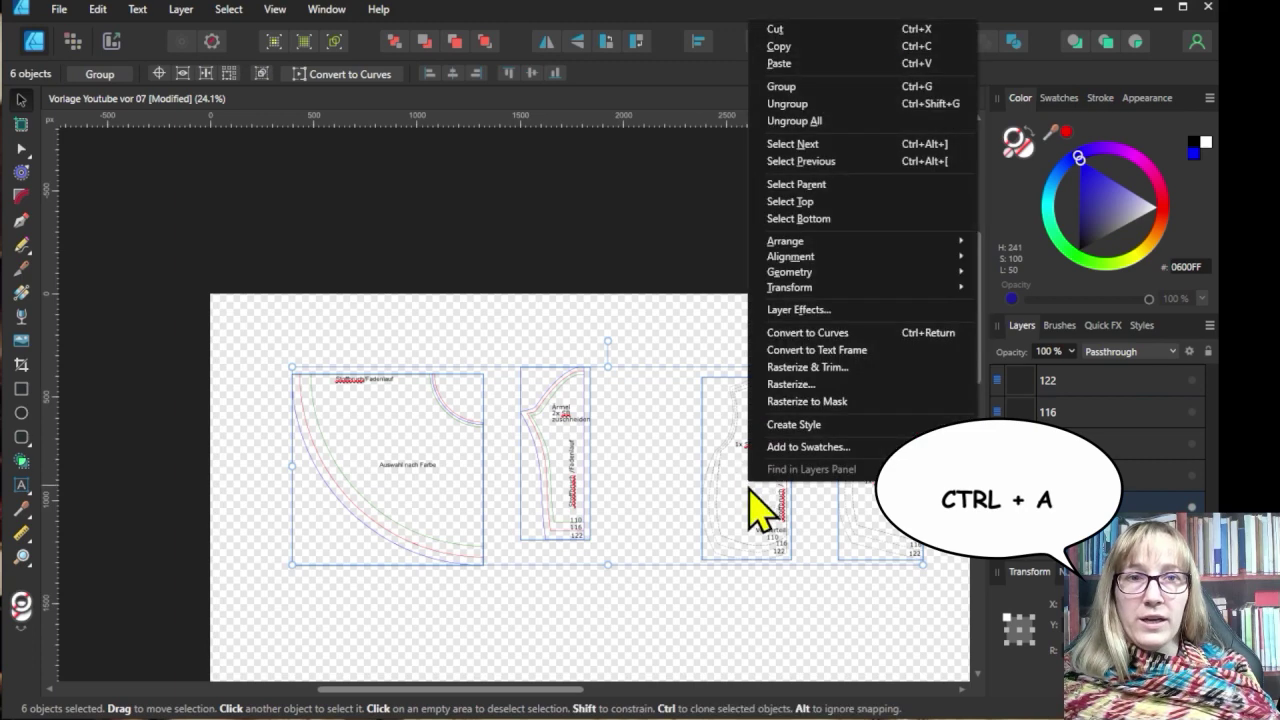
left_click(873, 123)
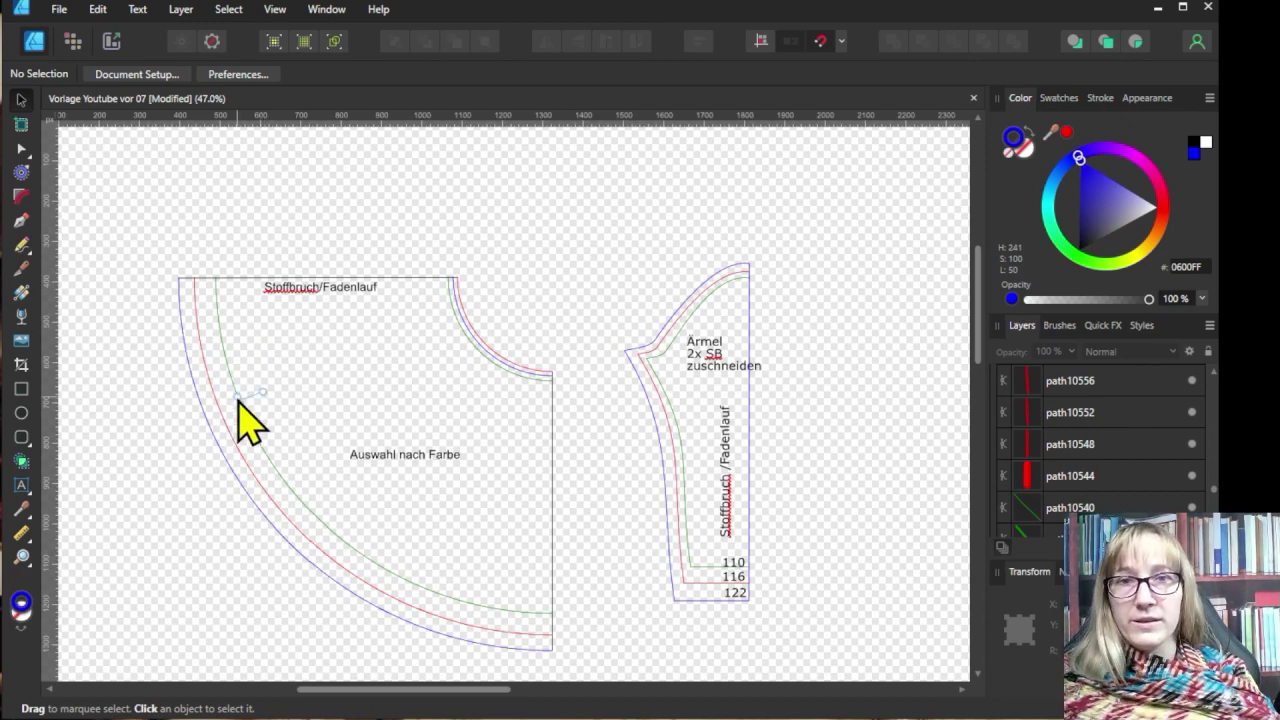
Step: Move all curves sharing the green stroke colour into the 110 layer, and check its content by briefly showing the layer
left_click(238, 400)
left_click(228, 9)
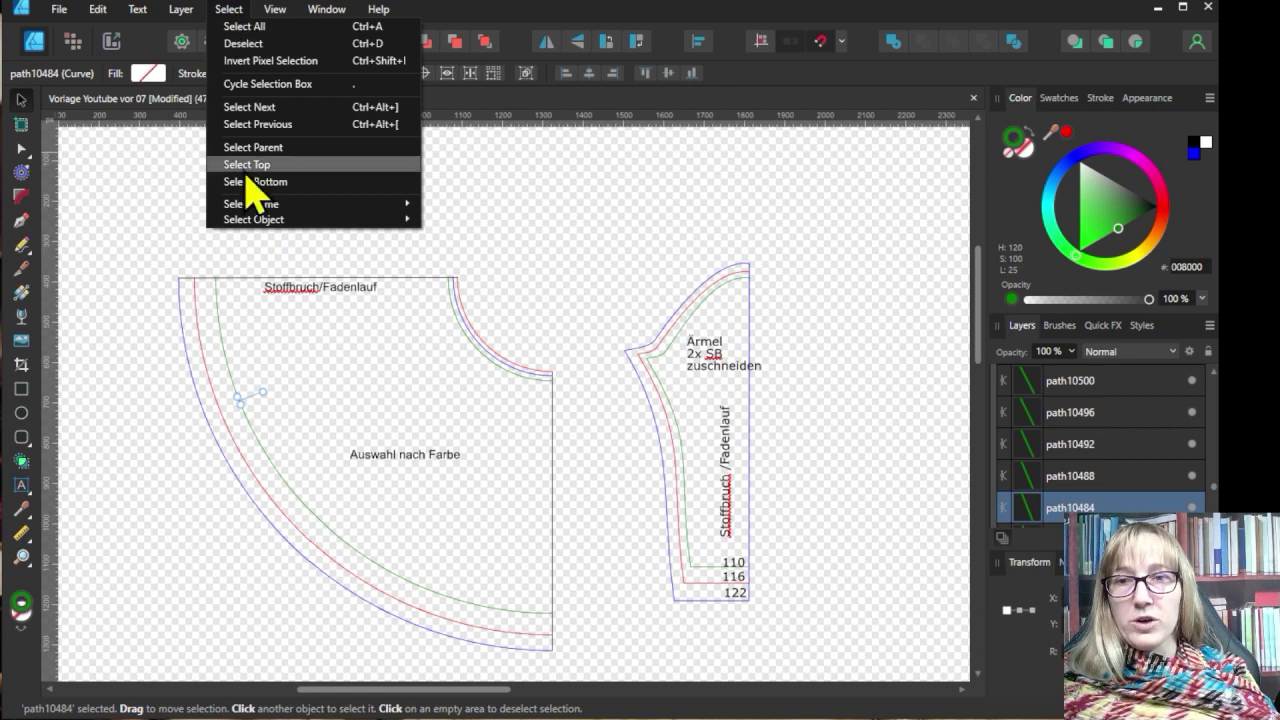
mouse_move(262, 205)
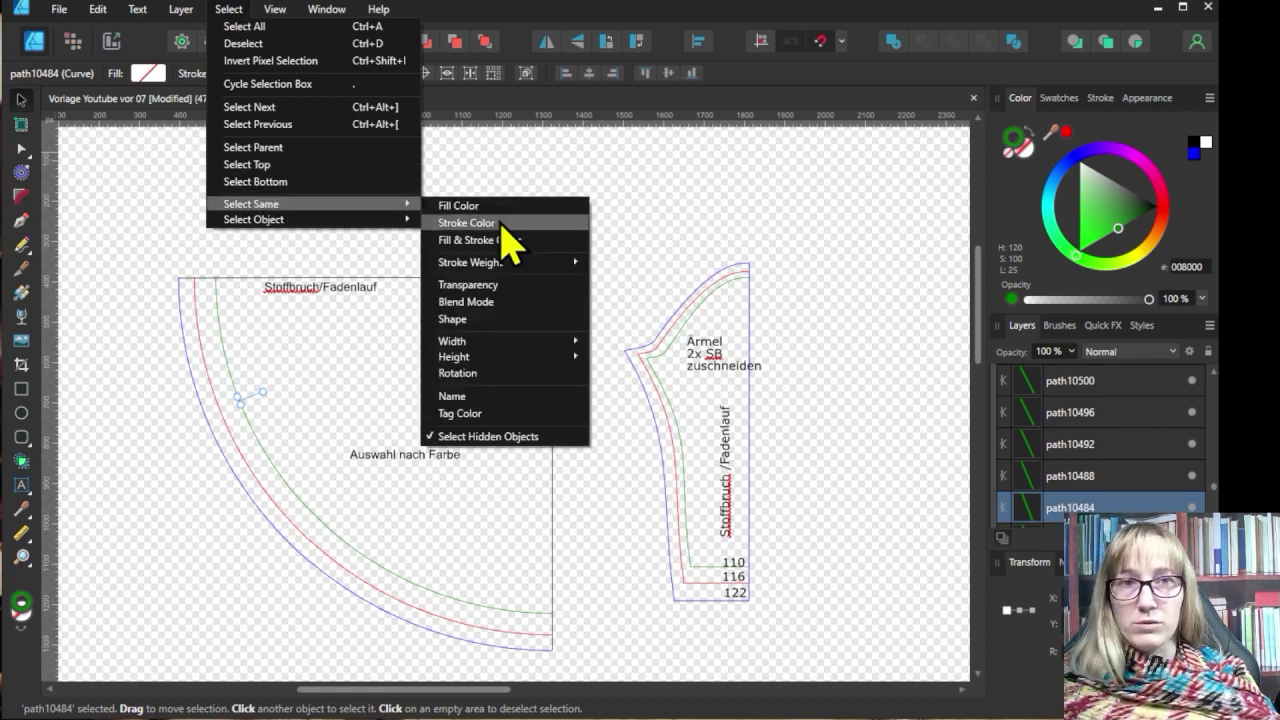
left_click(470, 223)
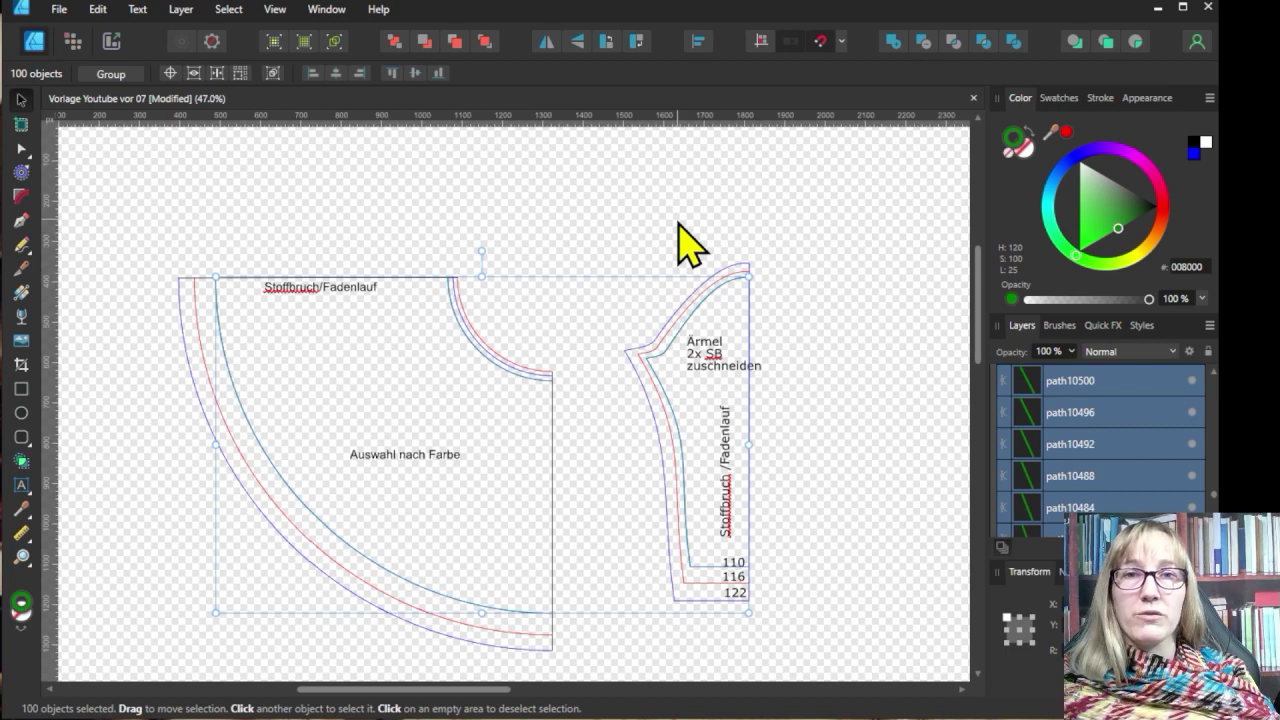
left_click(97, 9)
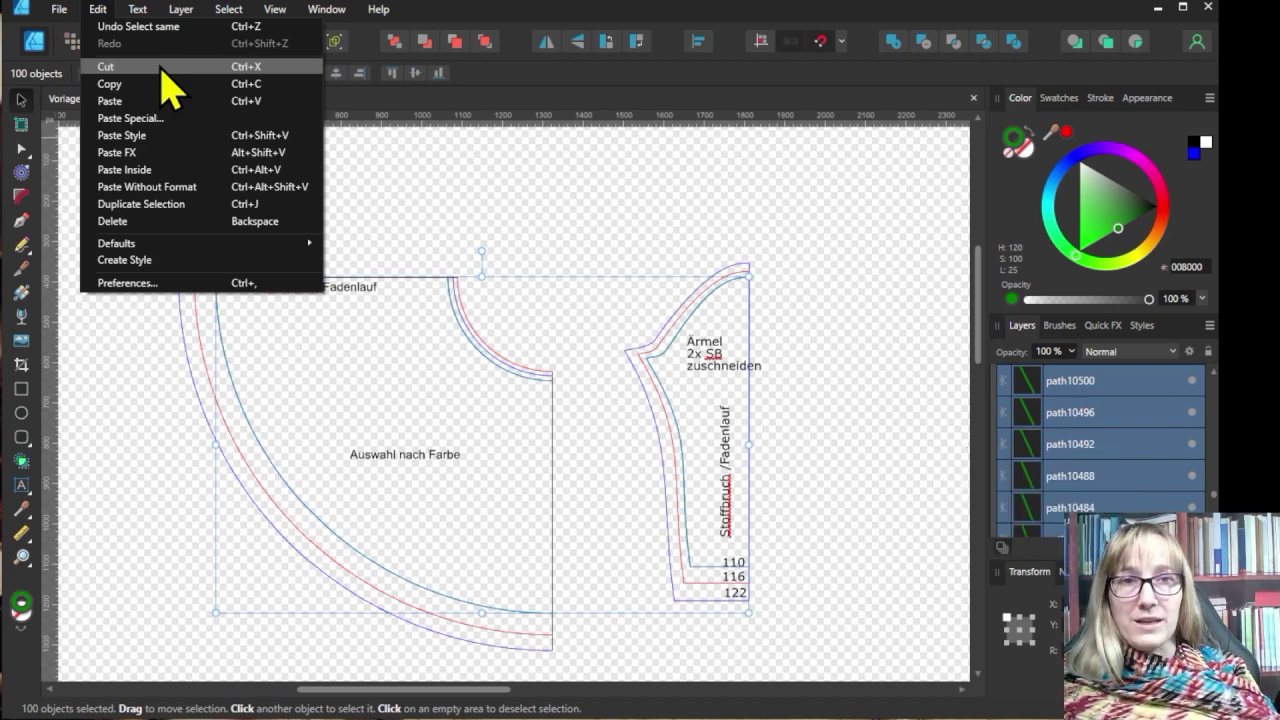
left_click(161, 67)
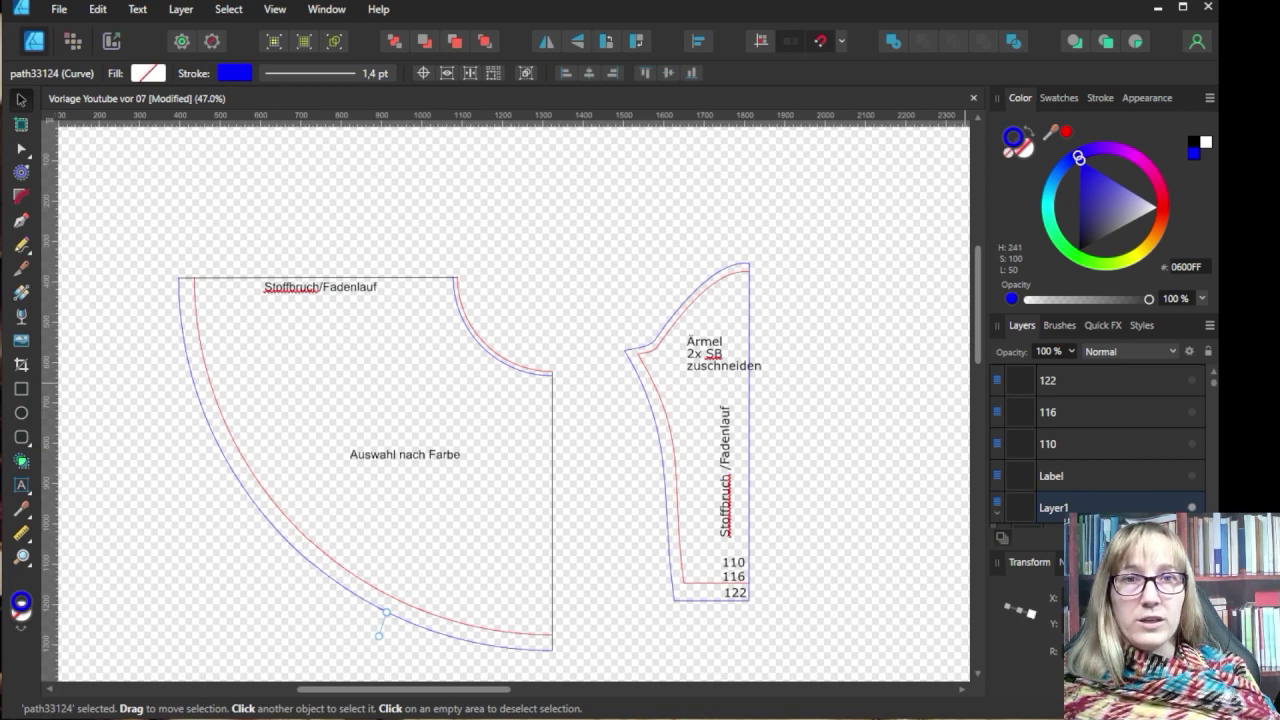
left_click(1078, 450)
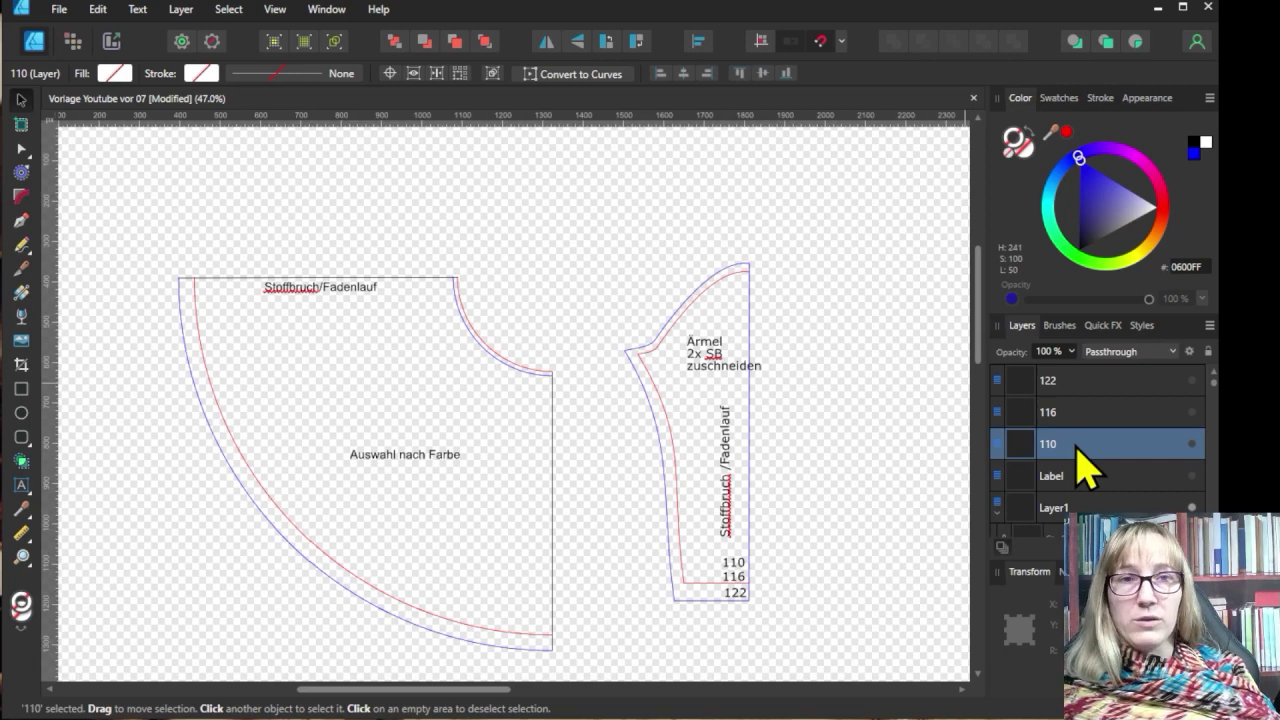
key("ctrl+v")
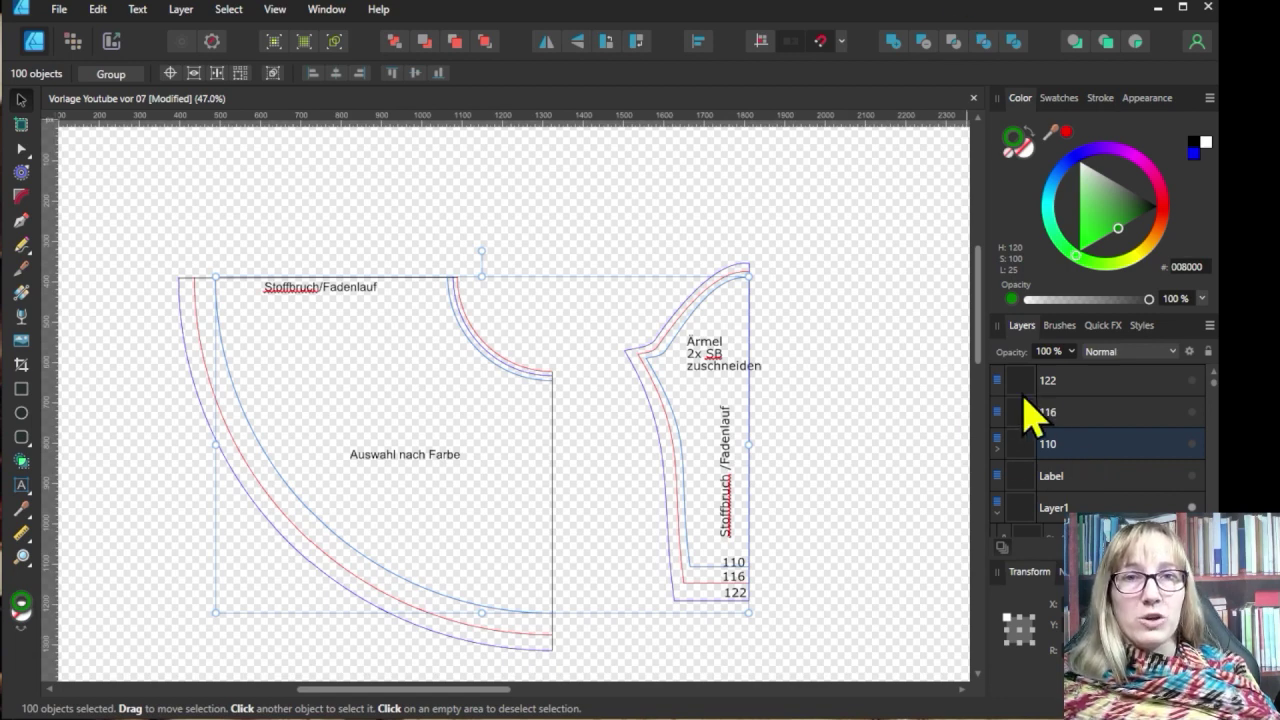
left_click(890, 412)
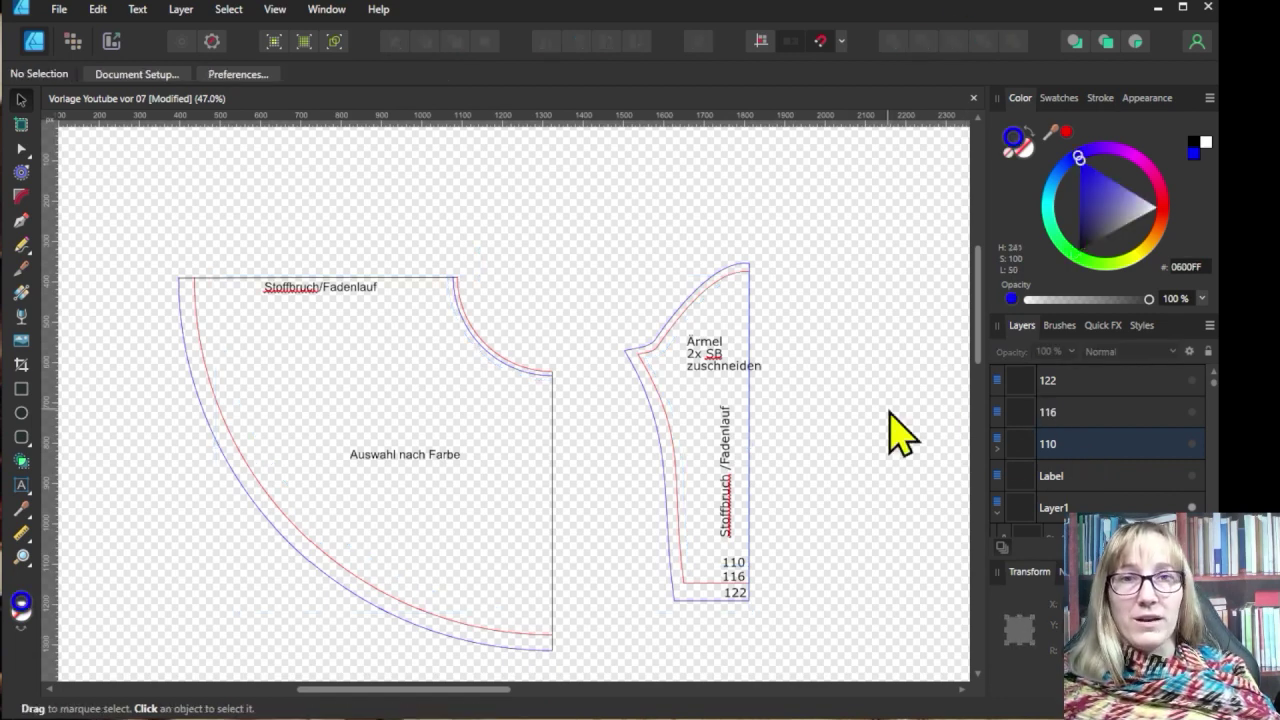
left_click(1192, 443)
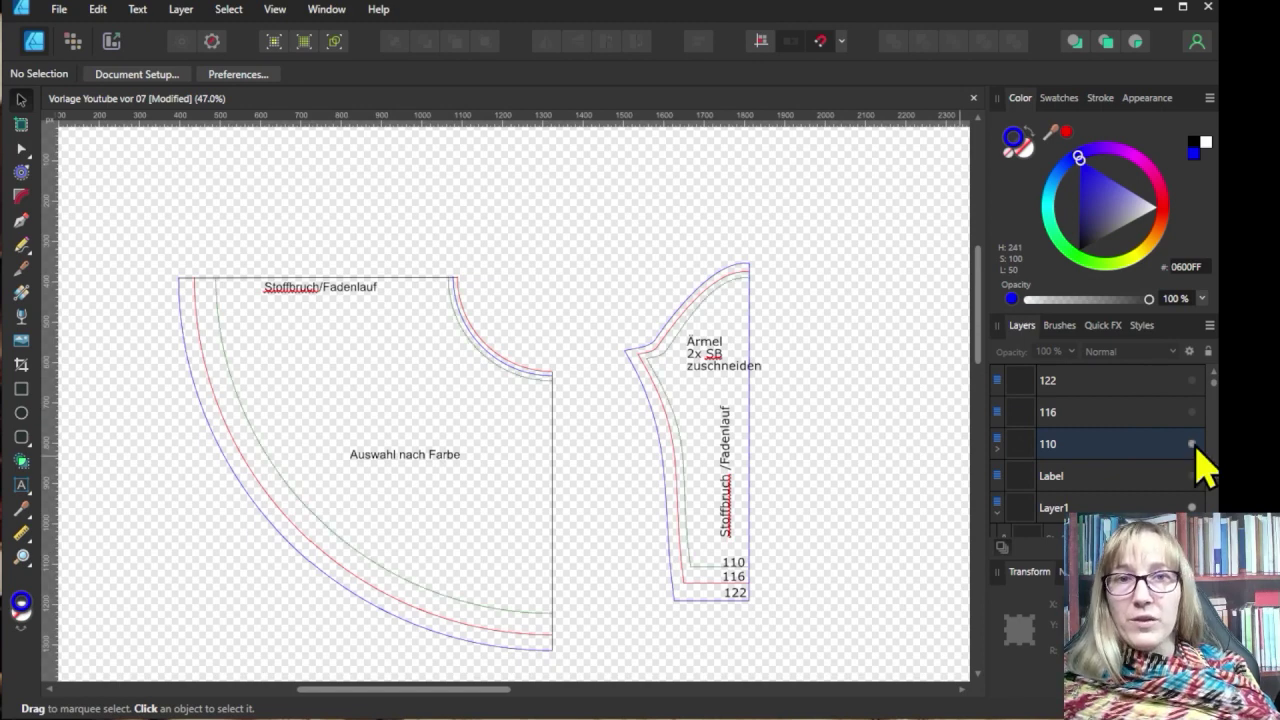
left_click(1193, 444)
Step: Select all curves sharing the red stroke colour and move them into the 116 layer
scroll(1157, 471, "down", 5)
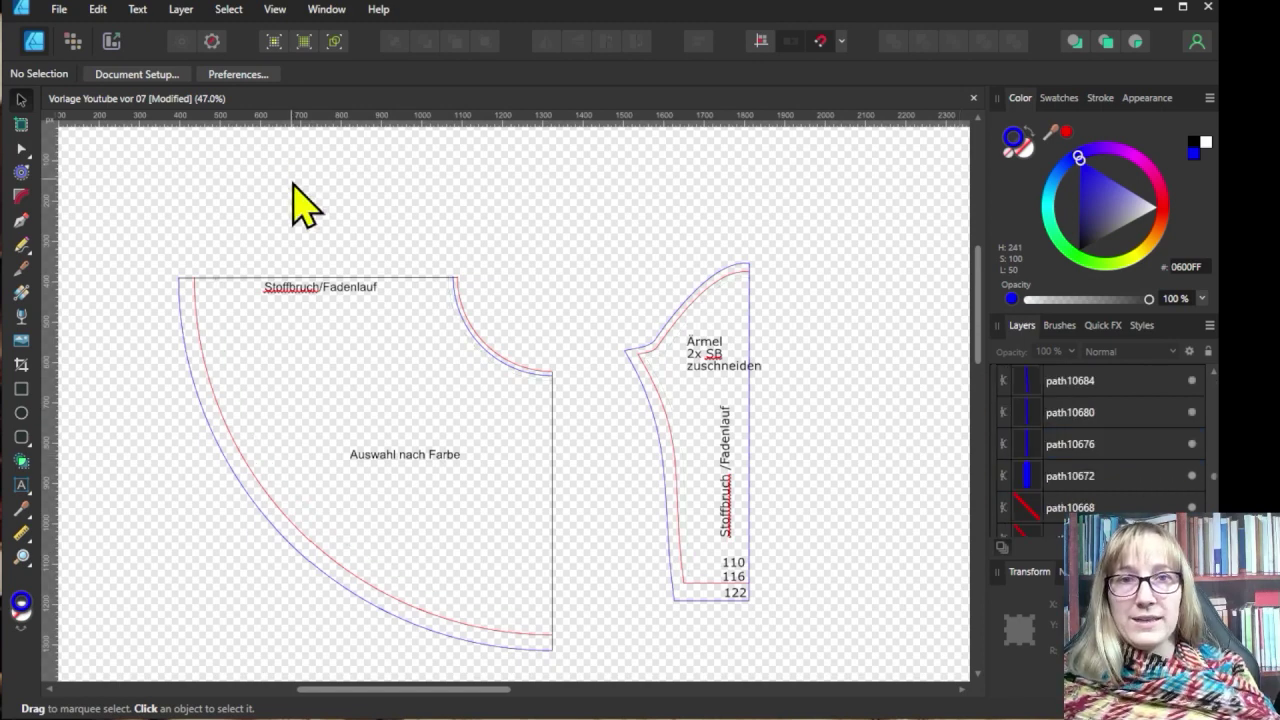
key("ctrl+alt+]")
left_click(229, 9)
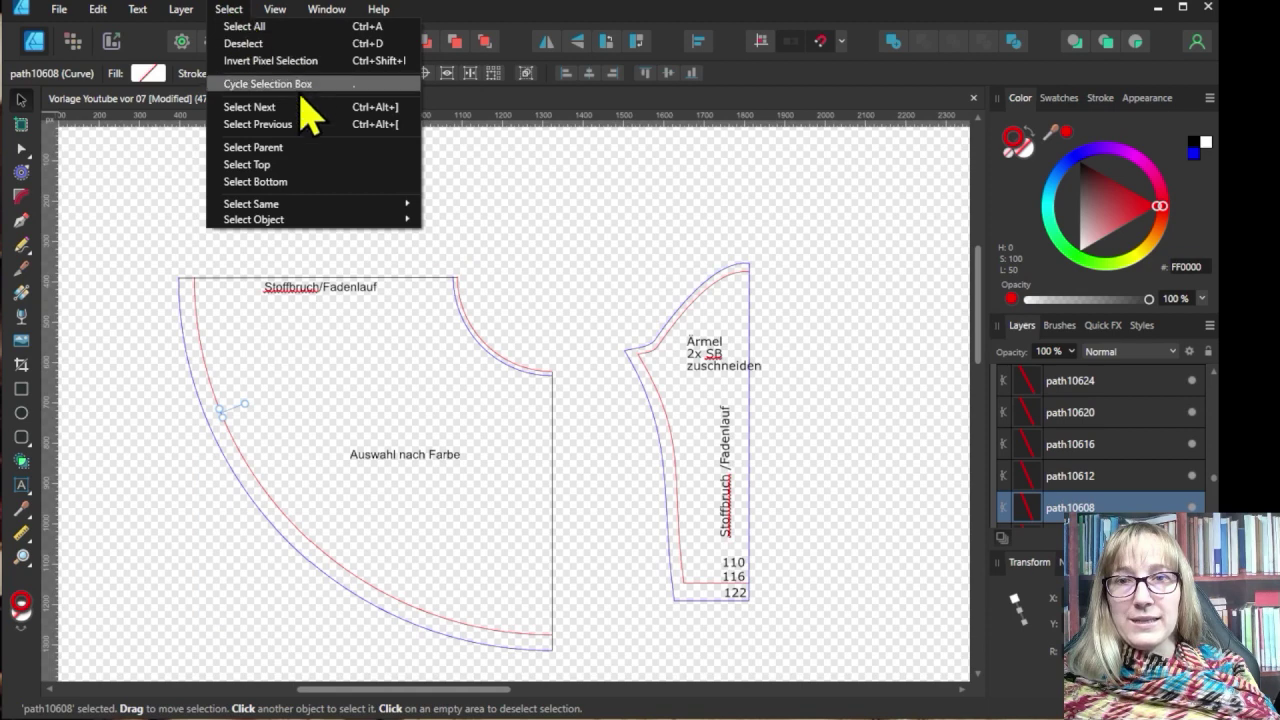
mouse_move(330, 205)
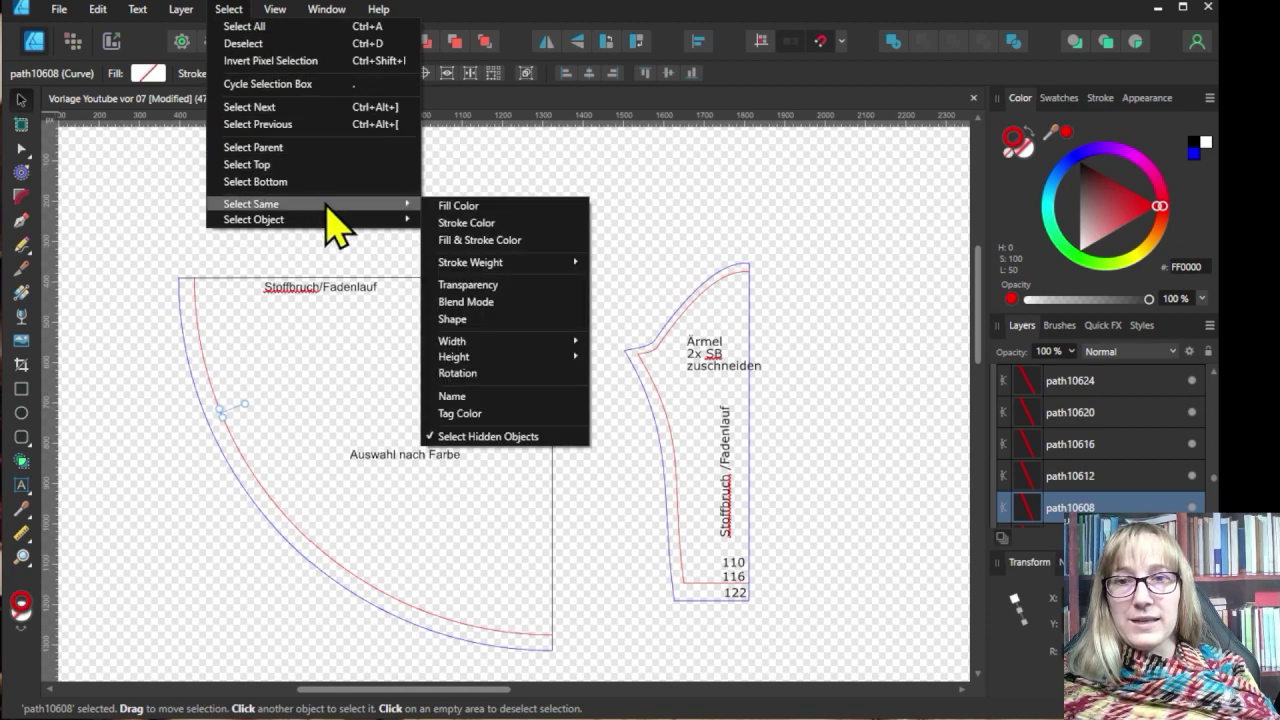
left_click(470, 222)
key("ctrl+x")
scroll(1080, 430, "down", 2)
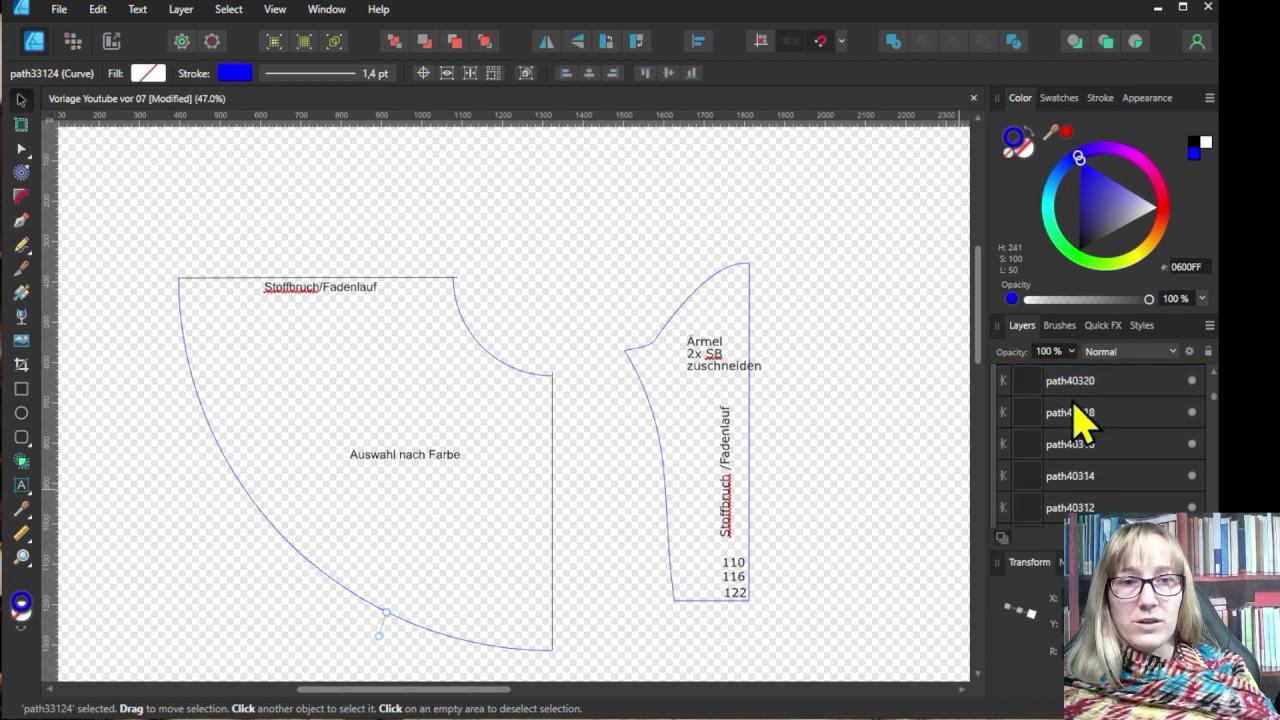
scroll(1080, 420, "up", 3)
left_click(1080, 410)
key("ctrl+v")
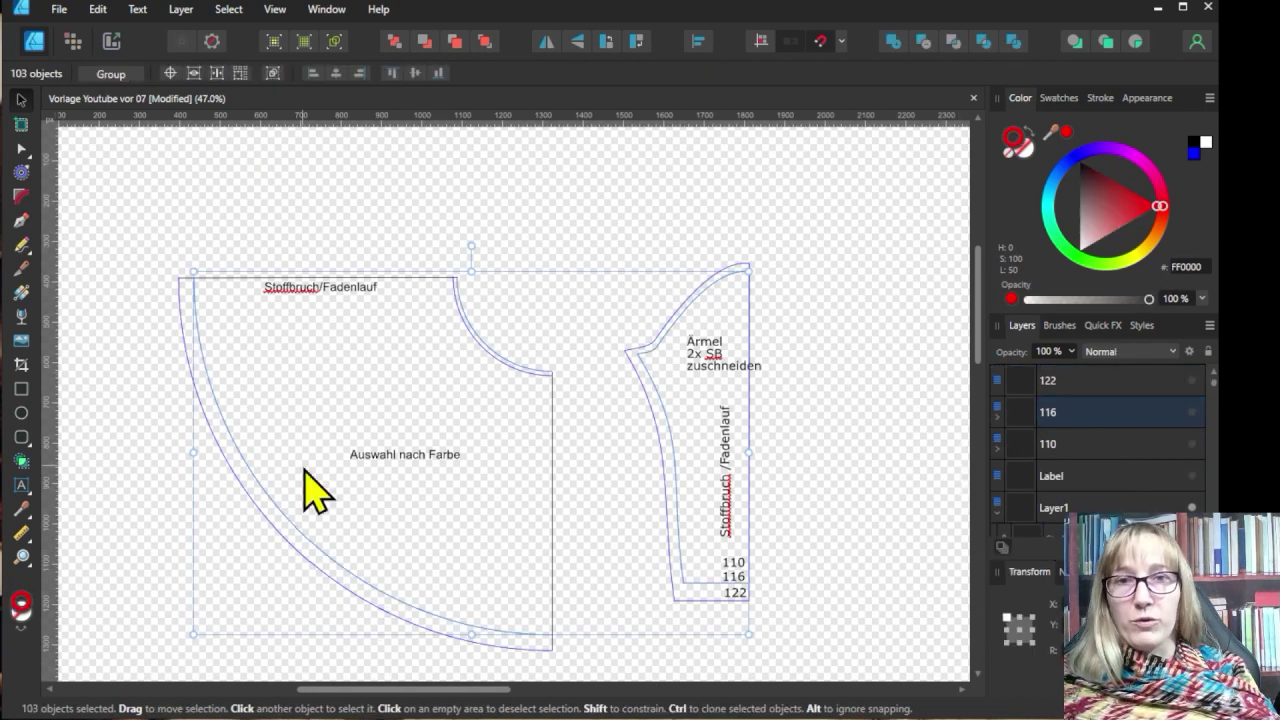
Step: Select all curves sharing the blue stroke colour and move them into the 122 layer
left_click(257, 514)
left_click(255, 500)
left_click(229, 9)
mouse_move(285, 204)
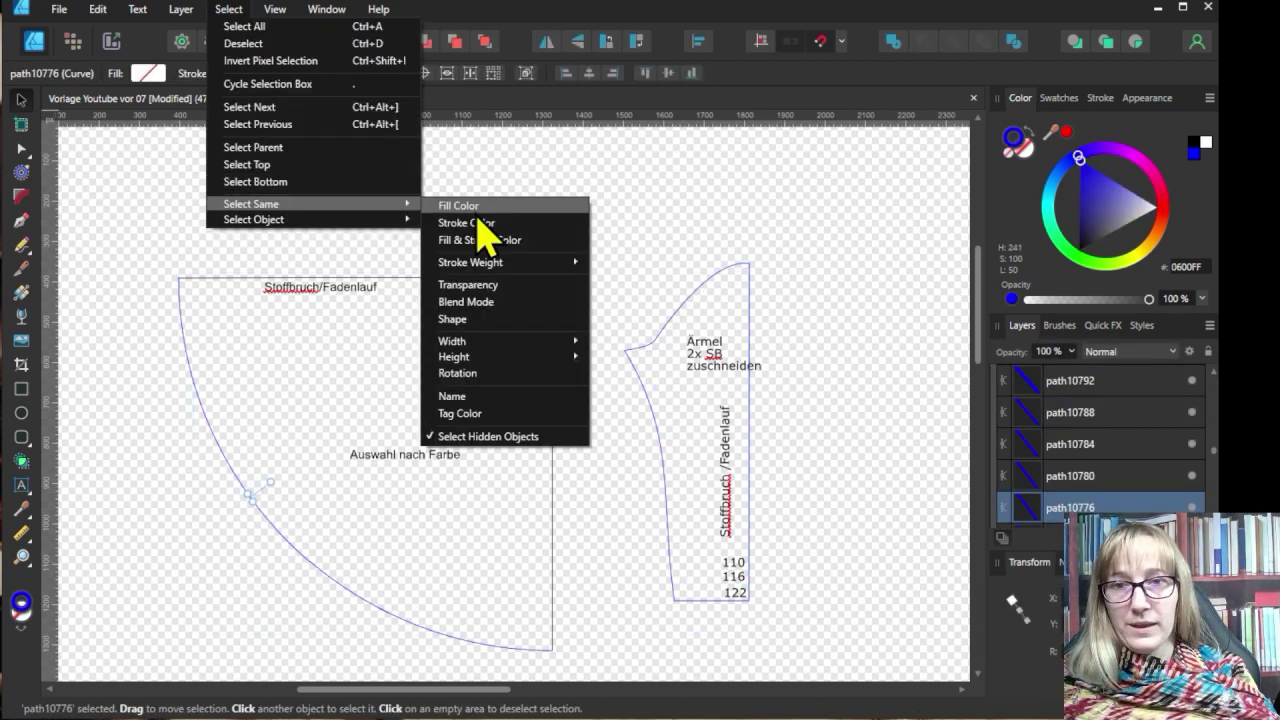
left_click(476, 222)
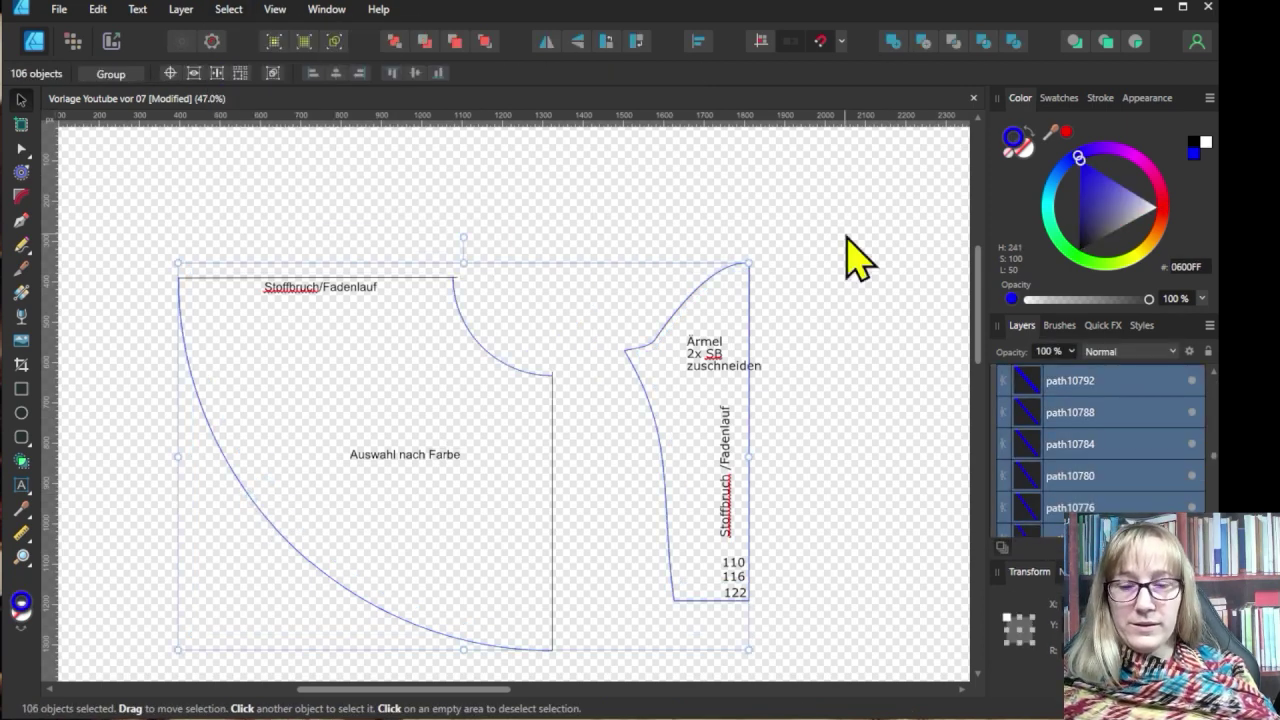
left_click(818, 385)
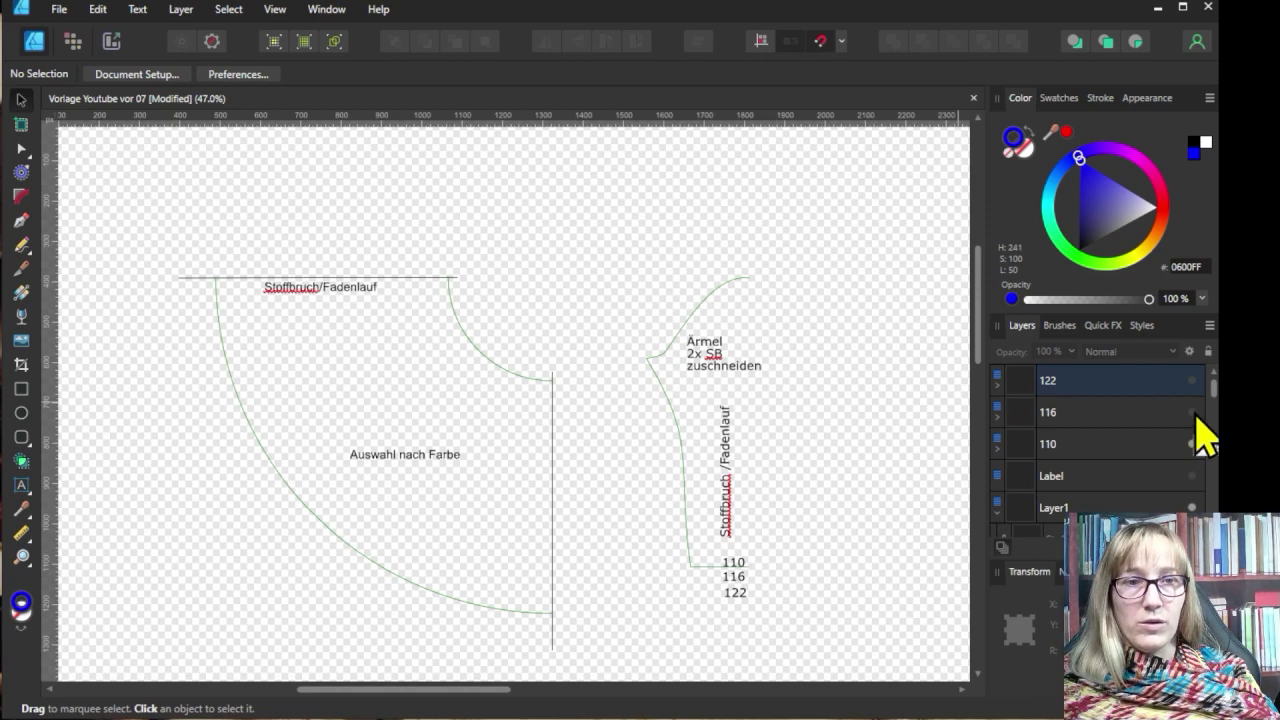
Step: Show the 110, 116 and 122 layers together to check the lines sorted by colour, and hide all three again
left_click(1194, 412)
left_click(1192, 381)
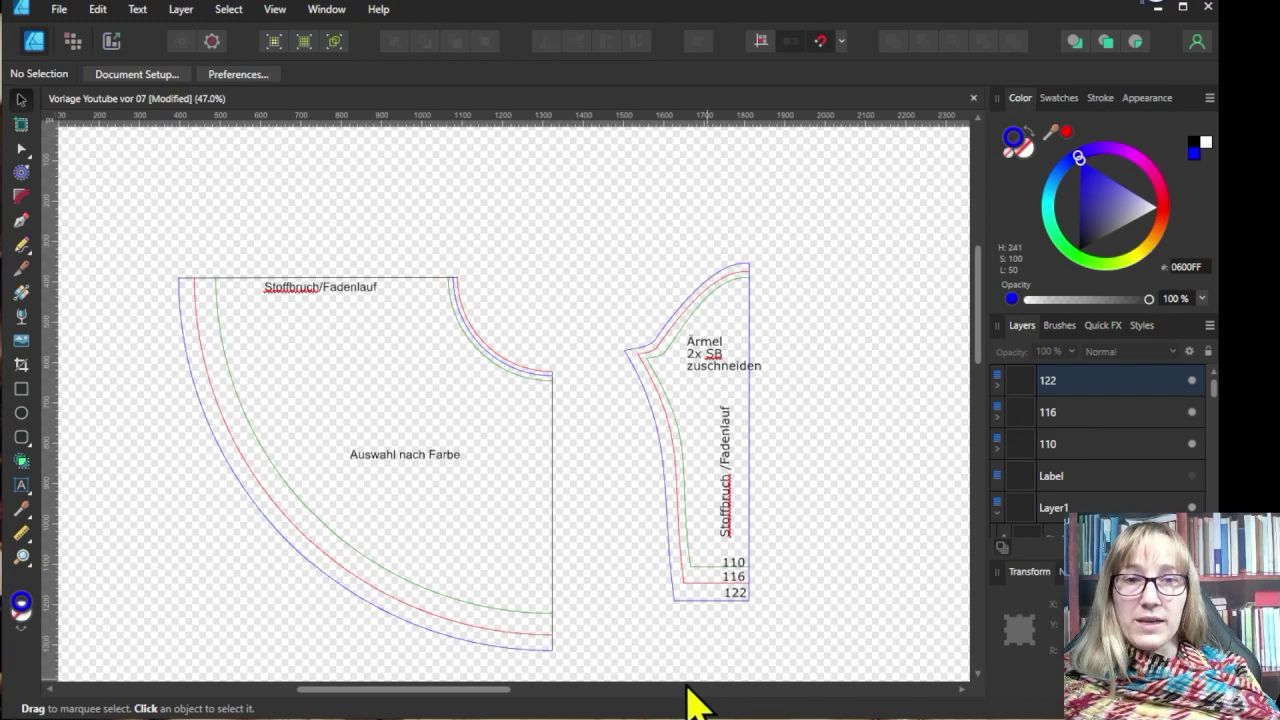
left_click_drag(480, 699, 705, 686)
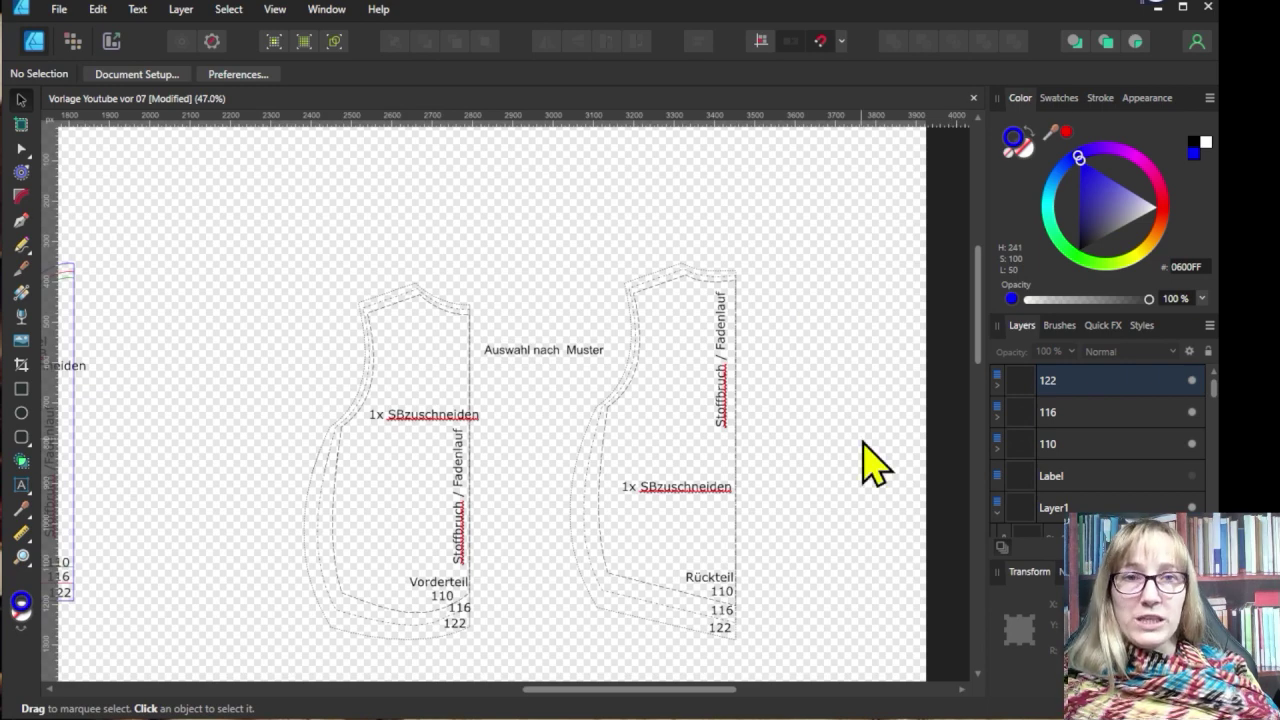
left_click(1160, 446)
left_click(1188, 380, "shift")
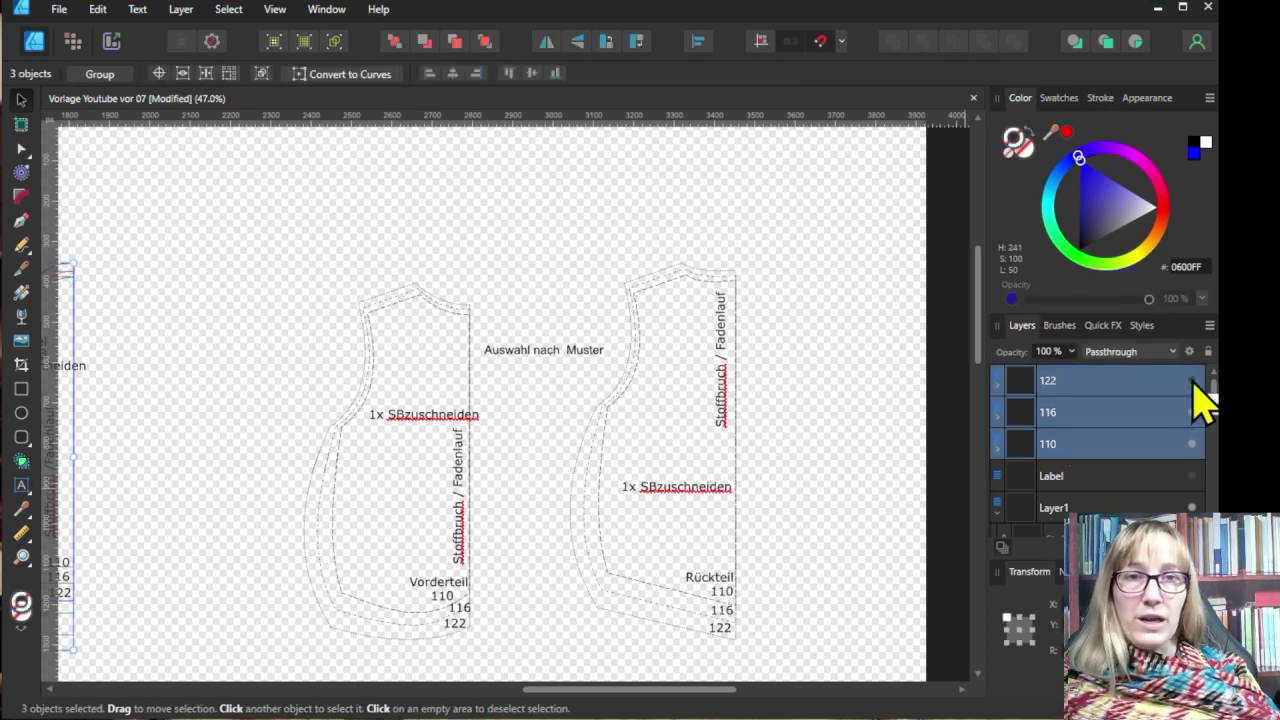
Step: Select the outermost outline curves of the Vorderteil and Rückteil pieces and move them into the 122 layer
left_click(655, 295)
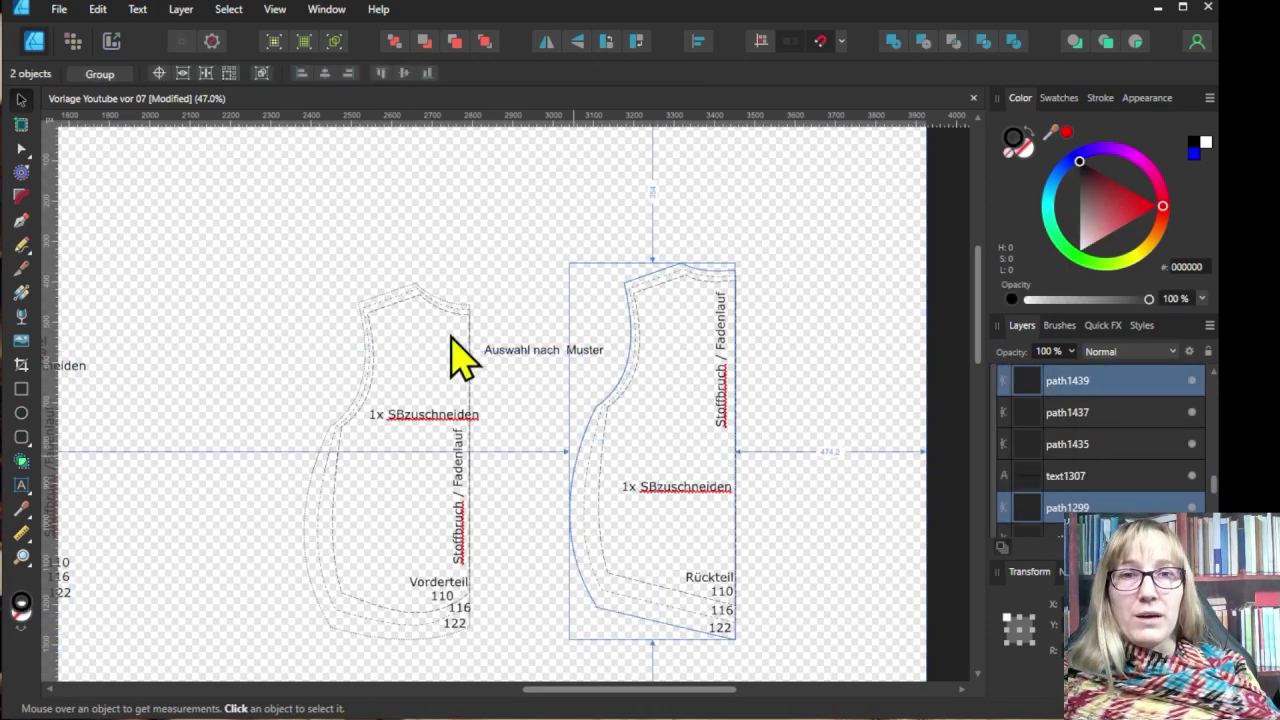
left_click(308, 507, "shift")
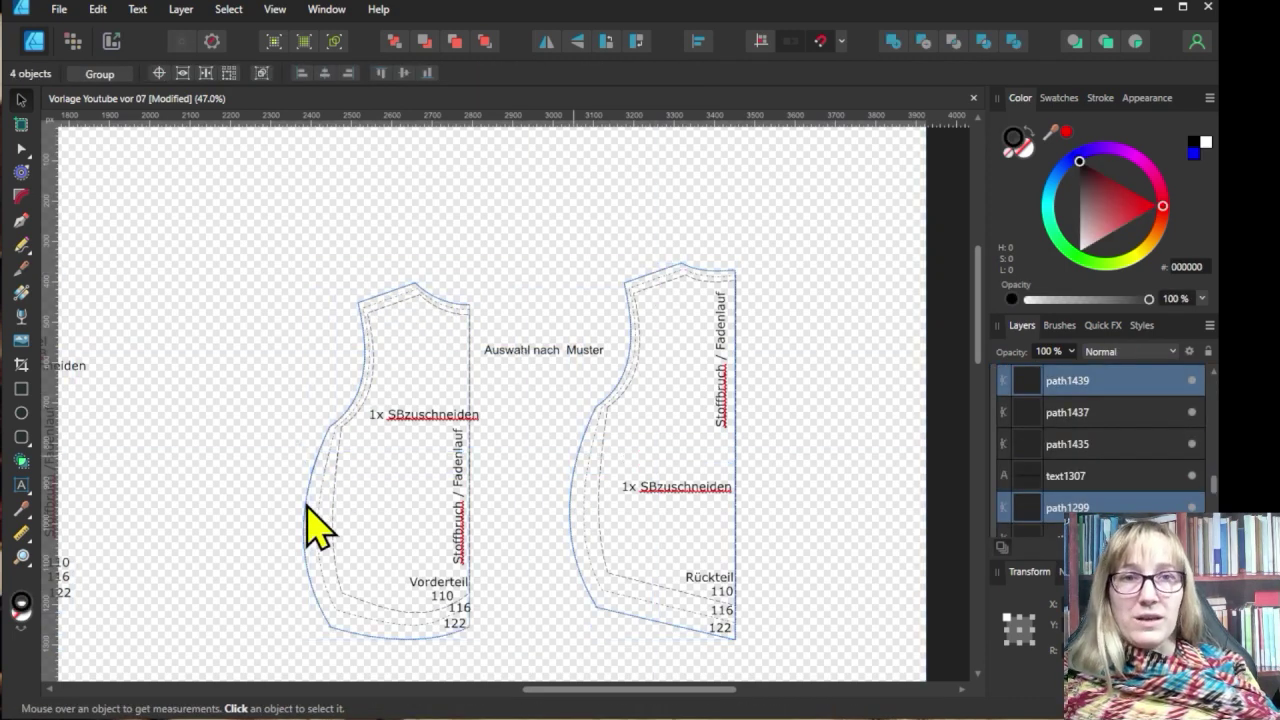
left_click(308, 507)
scroll(1100, 423, "up", 5)
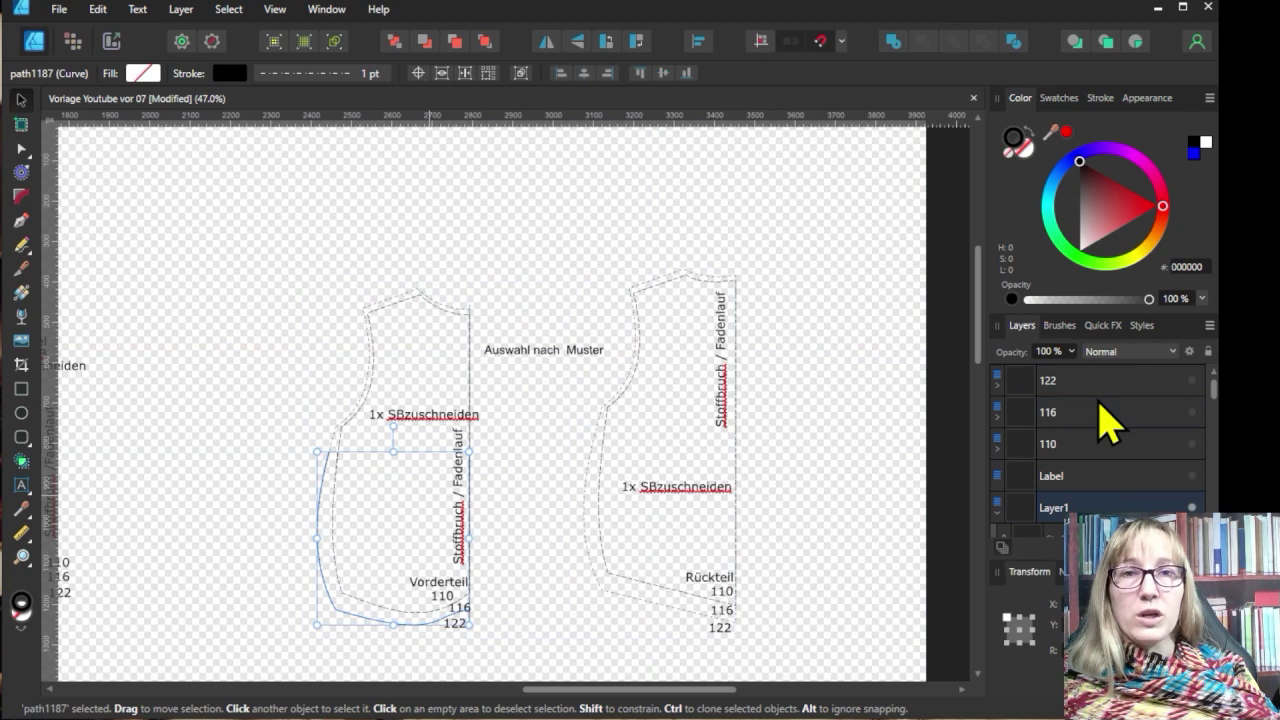
left_click(1105, 446)
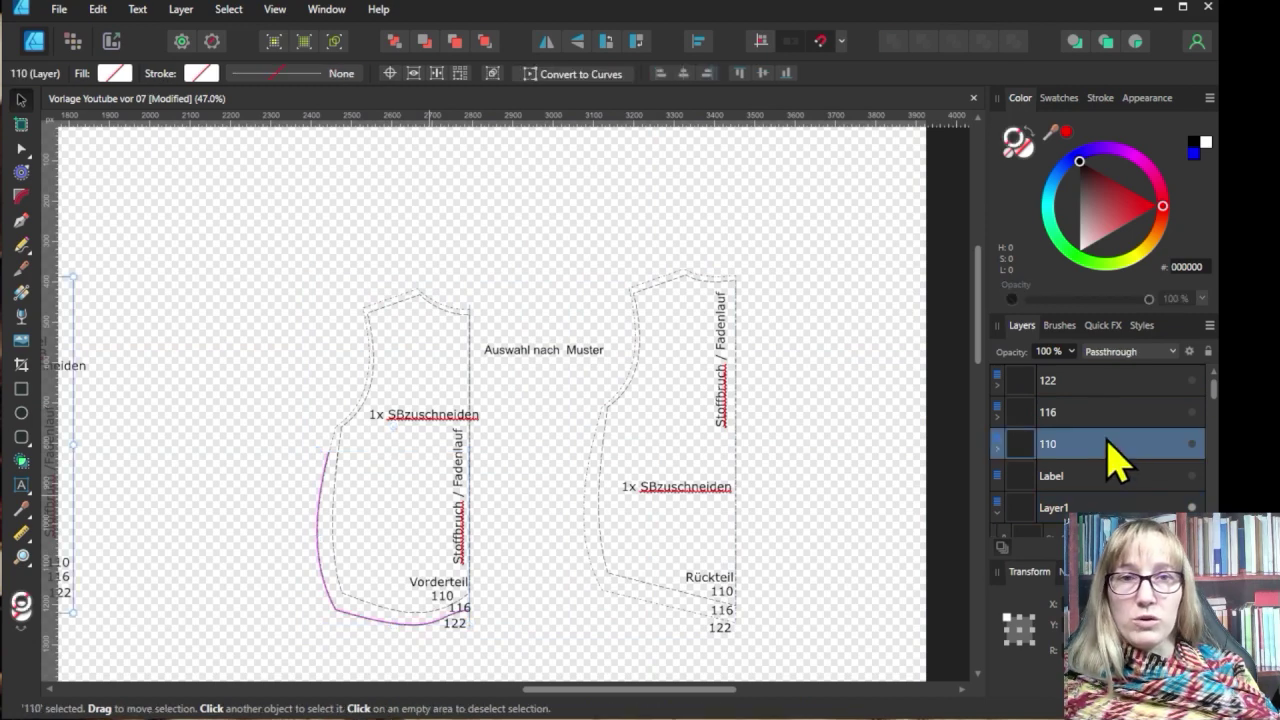
left_click(1081, 372)
key("ctrl+a")
Step: Select the middle-size outline curves of the Rückteil and Vorderteil pieces and move them into the 116 layer
left_click(612, 444)
left_click(591, 443)
left_click(604, 440, "shift")
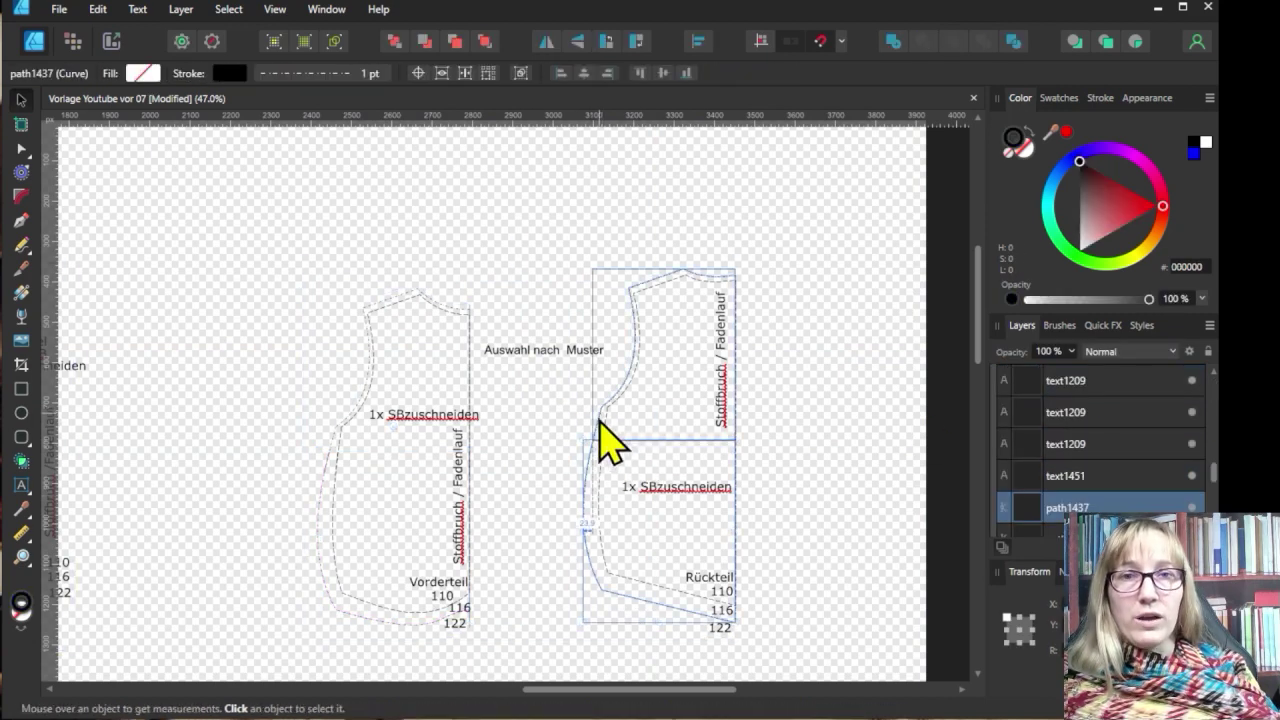
left_click(337, 463)
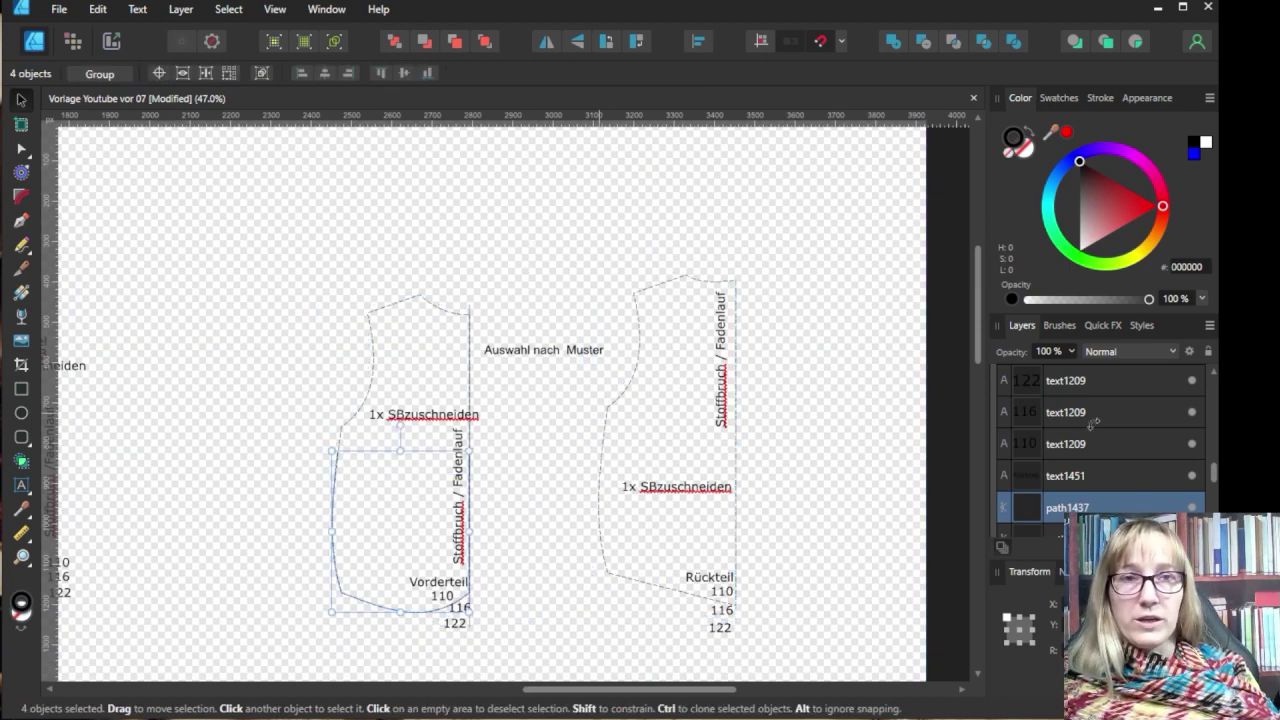
scroll(1105, 425, "up", 5)
left_click(1087, 414)
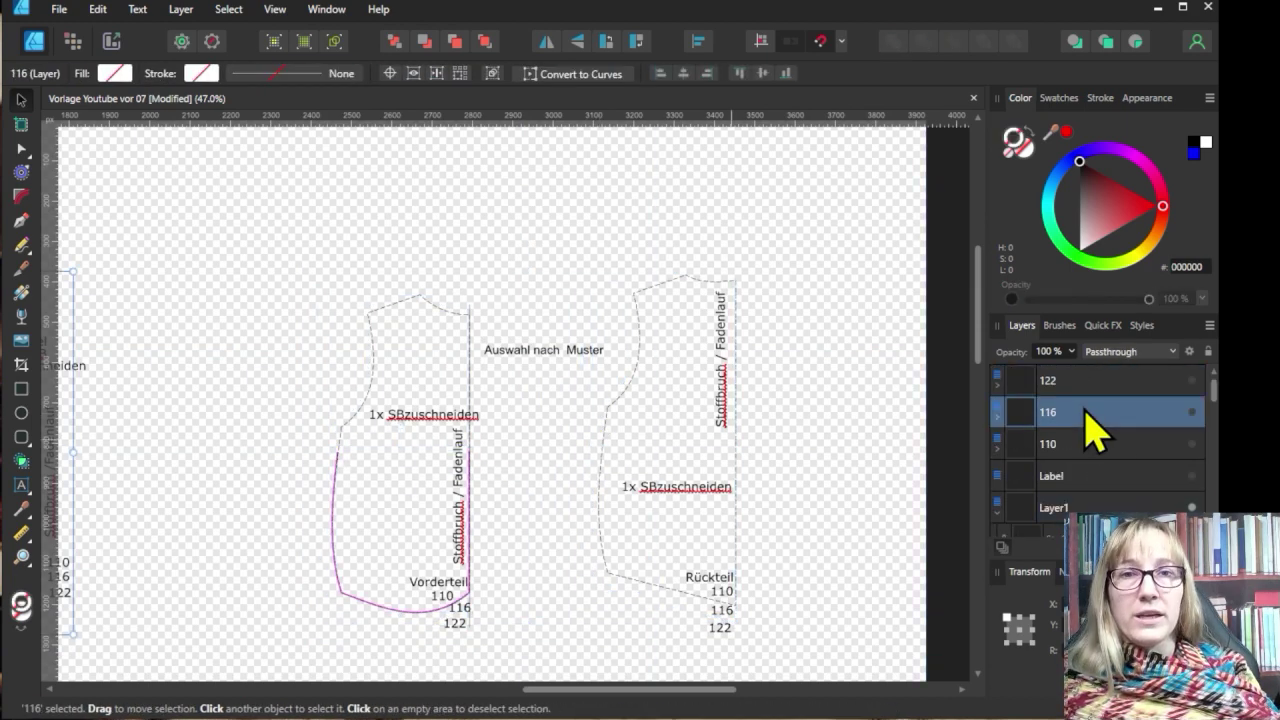
left_click(335, 505)
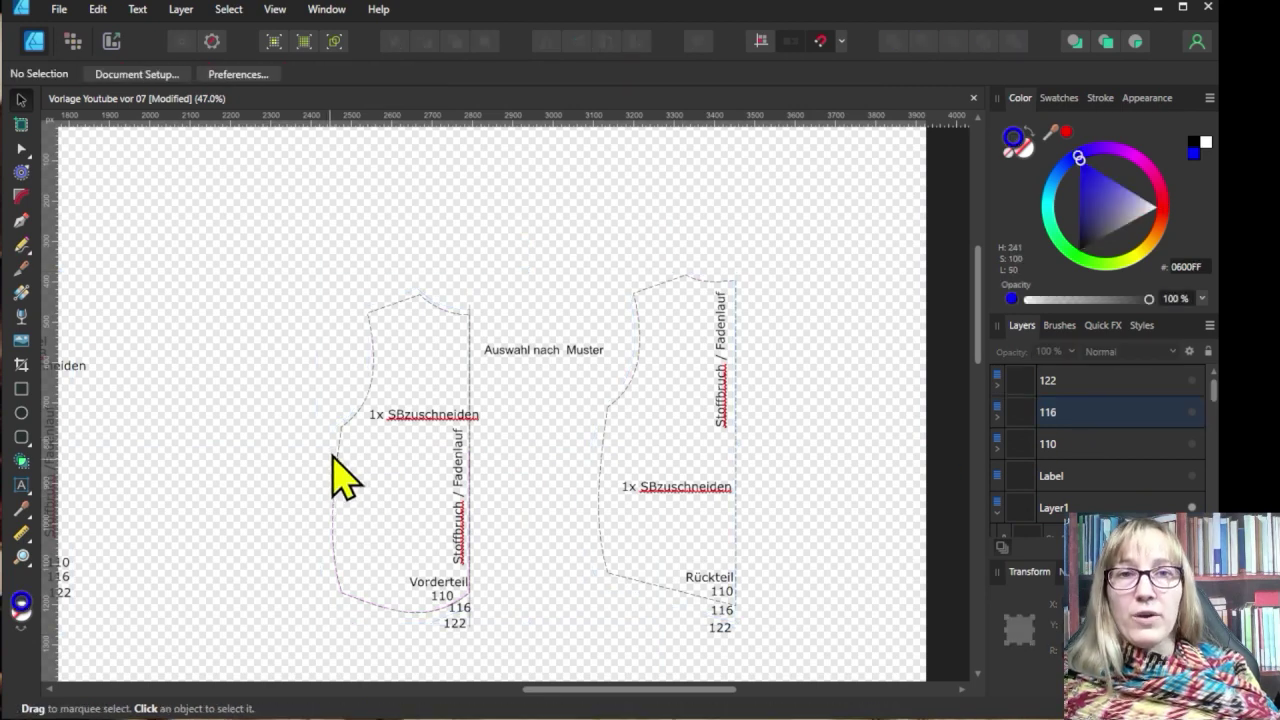
Step: Select the remaining innermost outline curves of both bodice pieces and move them into the 110 layer
left_click(343, 462)
left_click(337, 520, "shift")
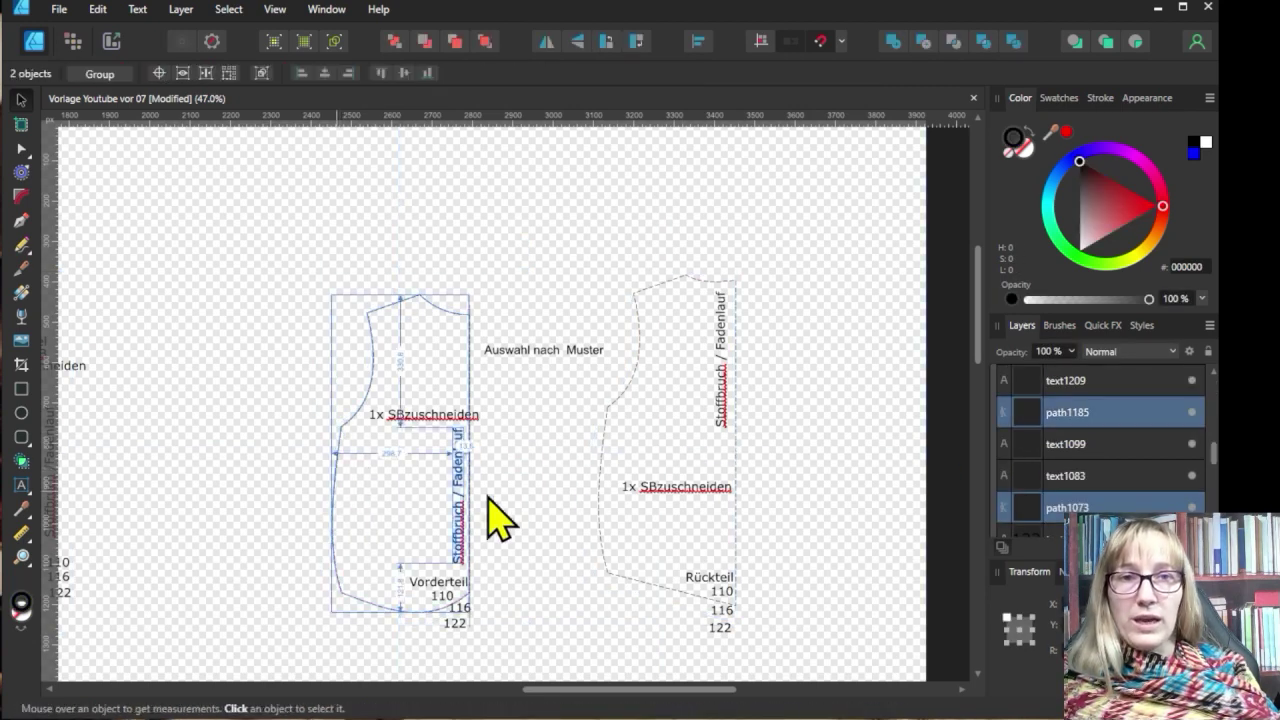
left_click(602, 520, "ctrl+shift")
left_click(604, 429, "ctrl+shift")
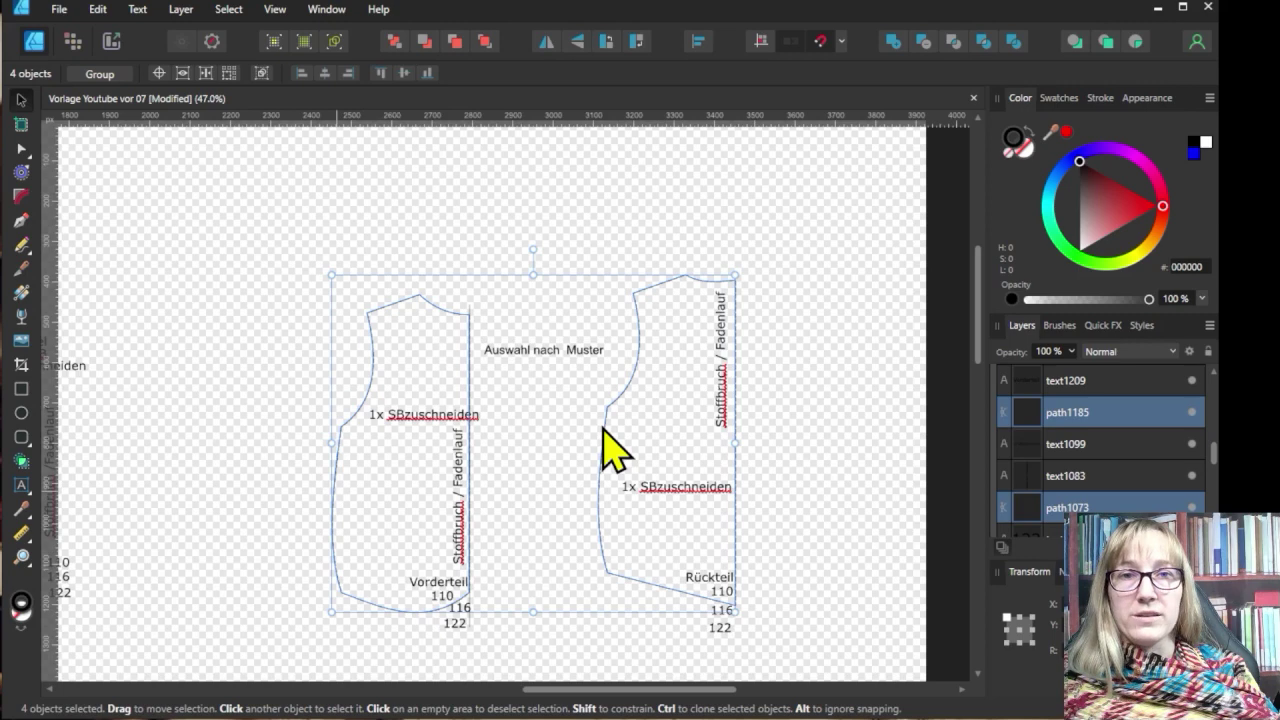
key("ctrl+x")
scroll(1100, 434, "up", 5)
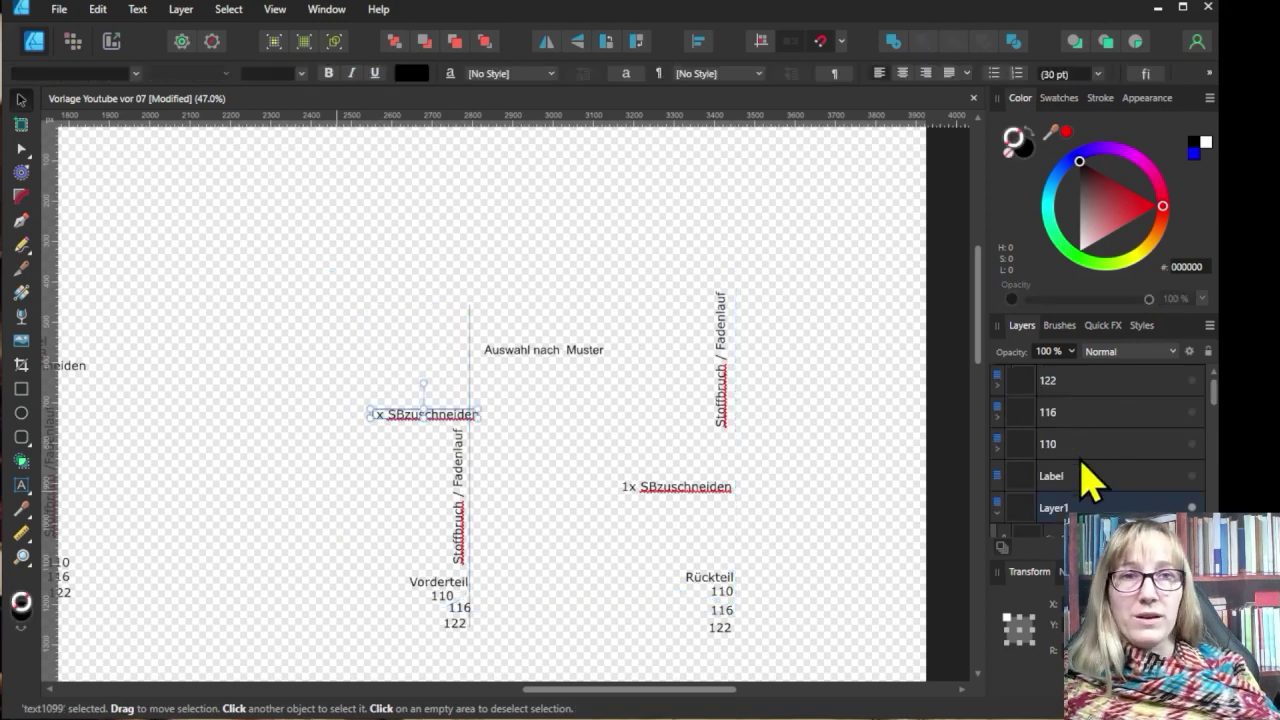
left_click(1081, 458)
key("ctrl+v")
left_click(768, 423)
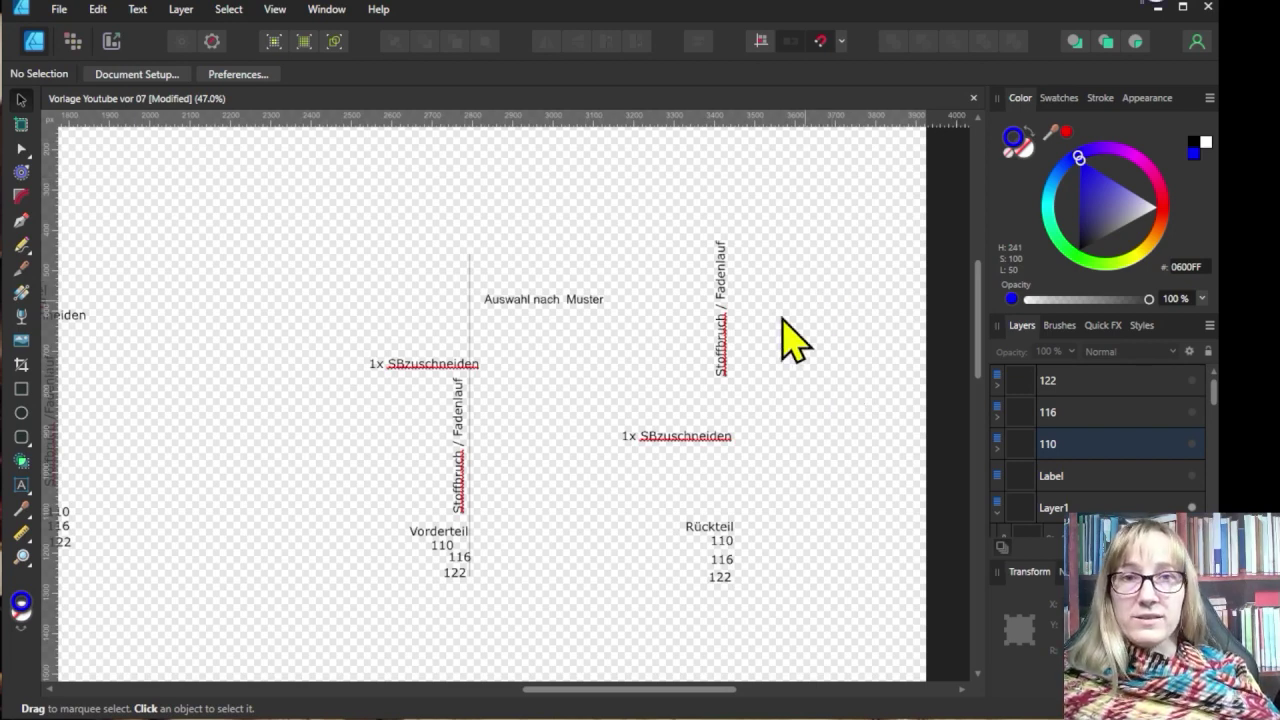
Step: Select all art text objects in the pattern and move them into the Label layer
left_click(227, 10)
mouse_move(252, 219)
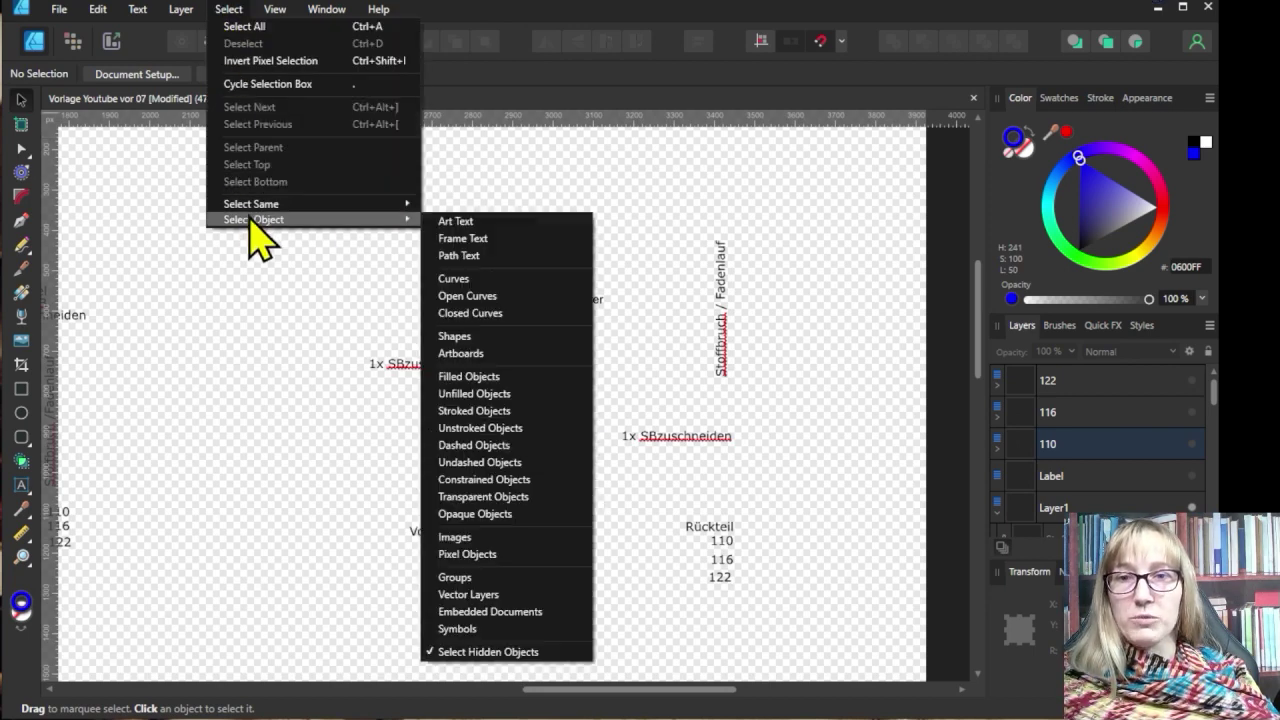
left_click(517, 224)
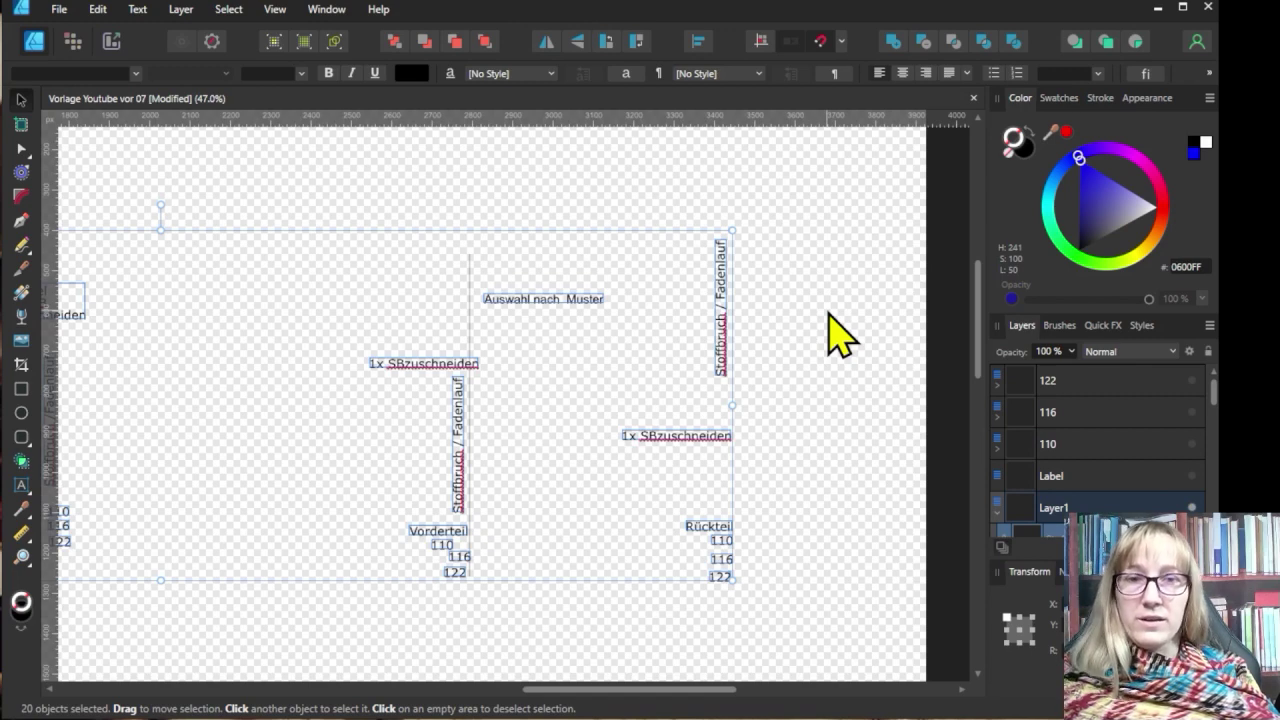
key("Delete")
left_click(1034, 508)
scroll(1086, 400, "down", 1)
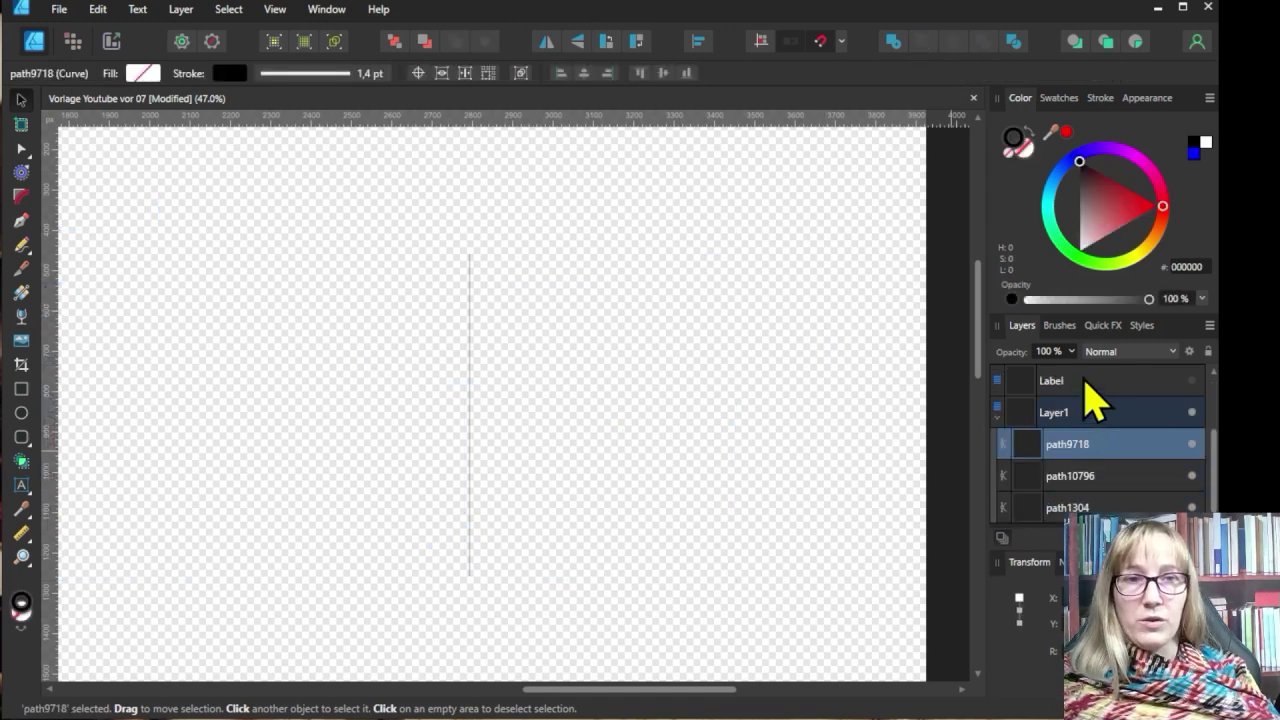
left_click(1090, 384)
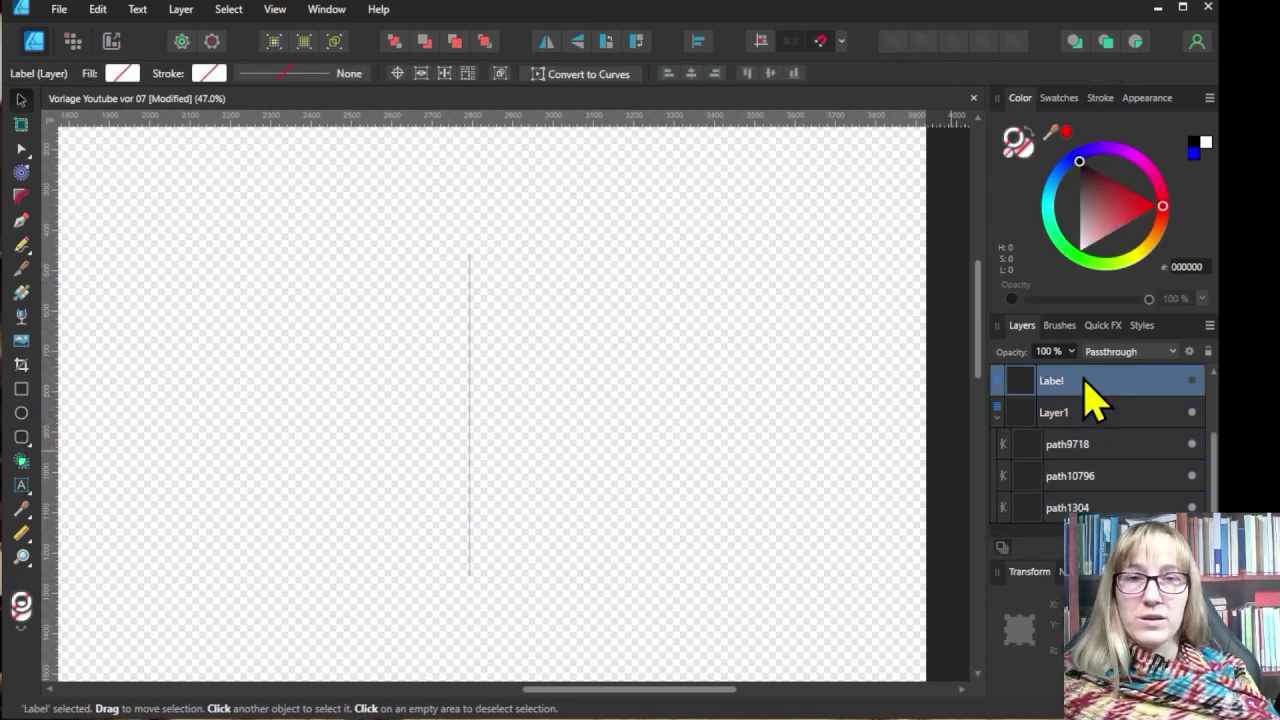
key("ctrl+z")
Step: Set the stroke width of all remaining straight lines in Layer1 to 4 pt and move them into the Label layer
scroll(672, 434, "down", 3)
scroll(664, 460, "left", 3)
left_click(807, 335)
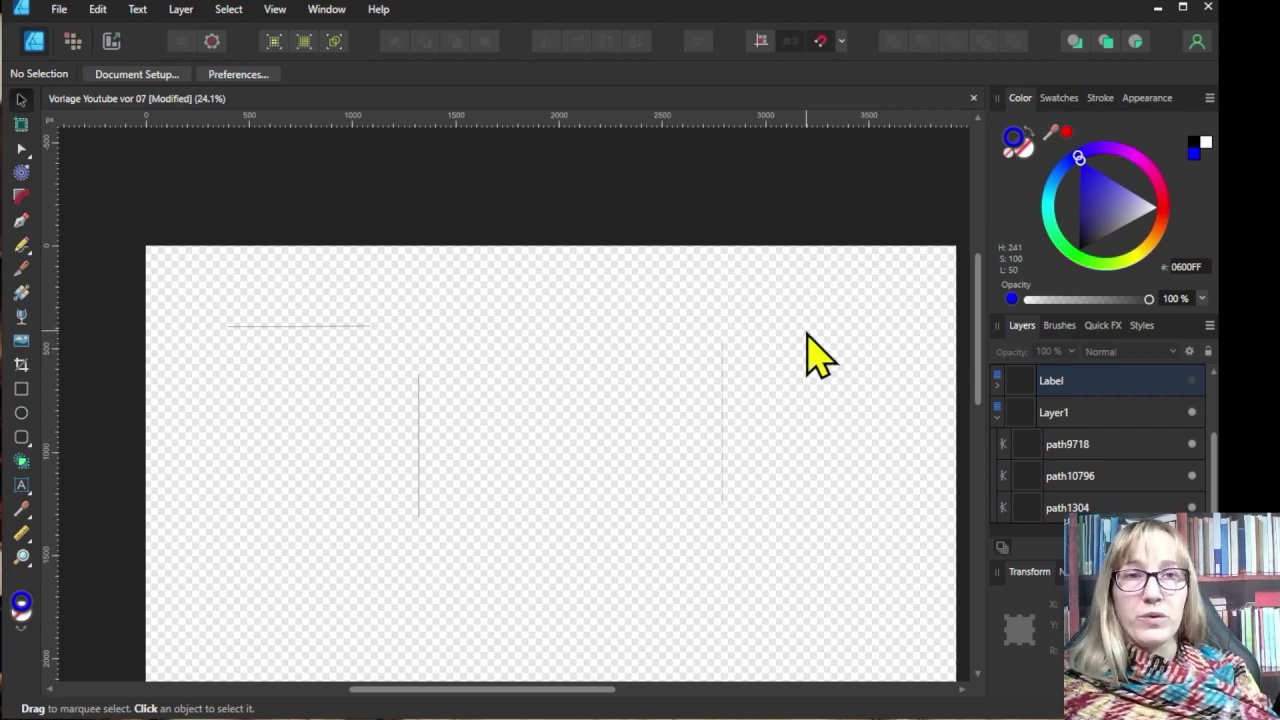
key("ctrl+a")
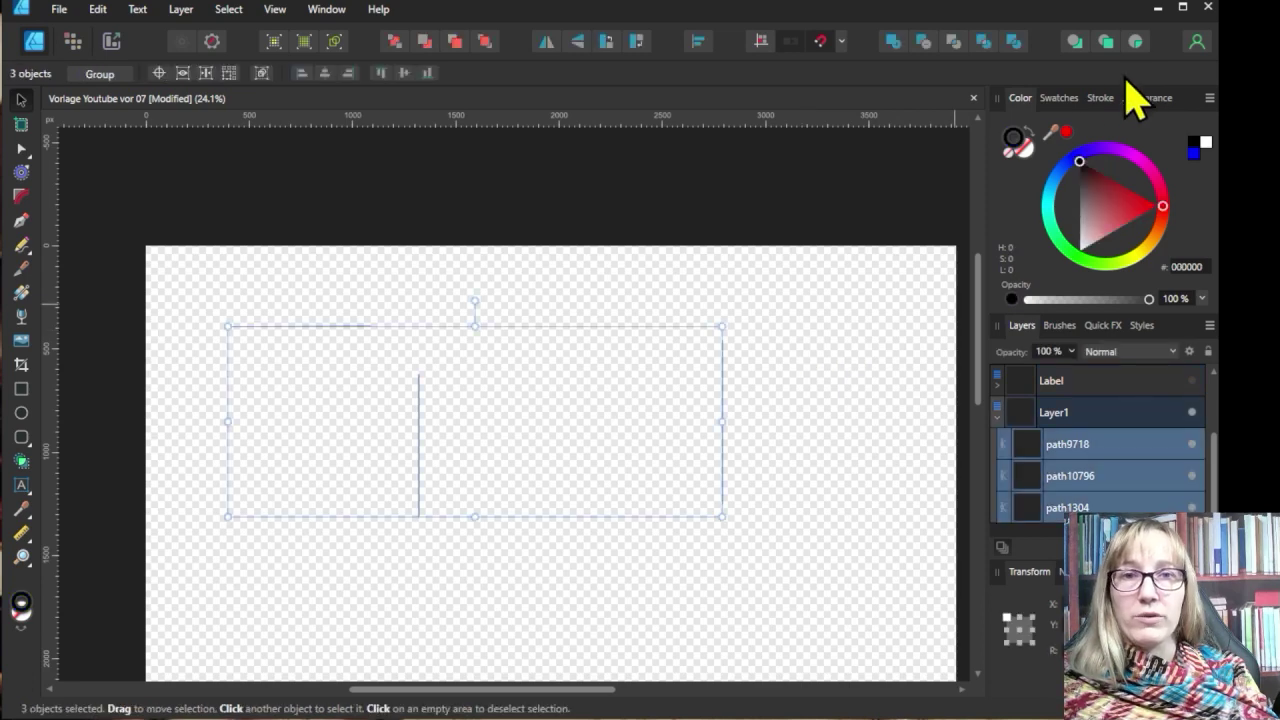
left_click(1100, 97)
left_click(1174, 155)
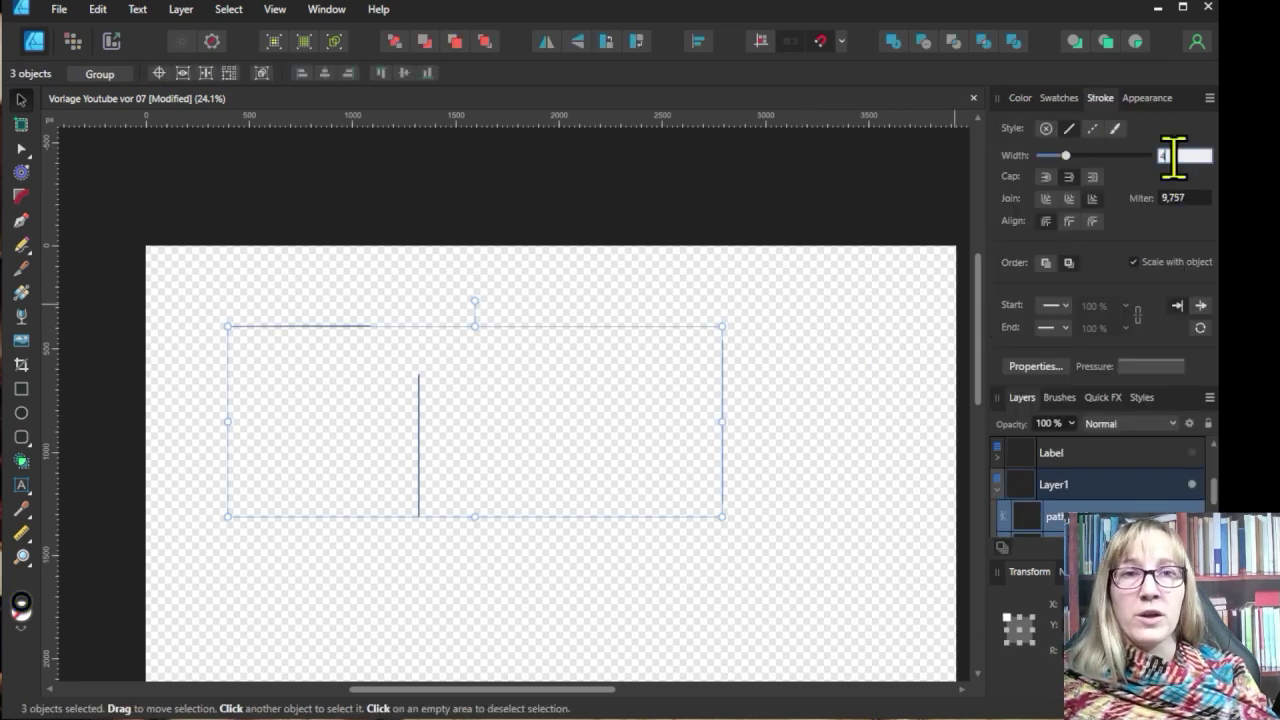
type("4")
key("Return")
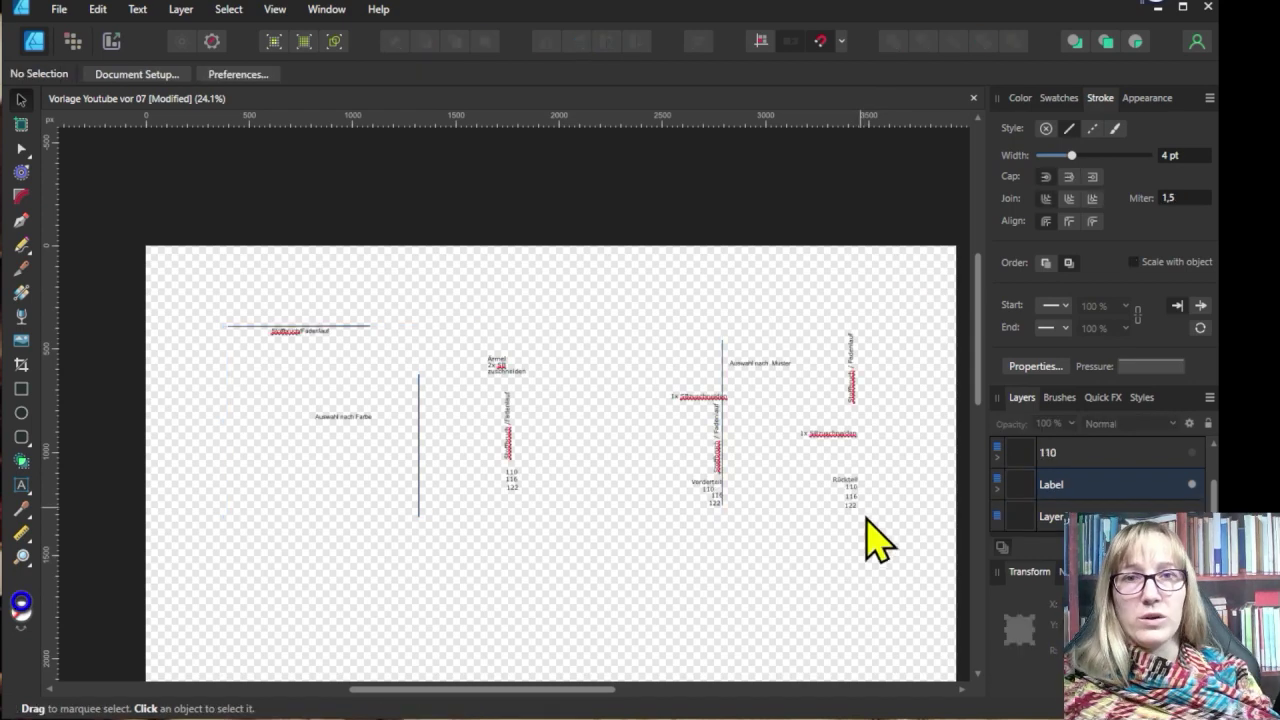
Step: Move the size numbers 110, 116 and 122 of every piece into their matching size layers, and show all layers
scroll(866, 529, "up", 2)
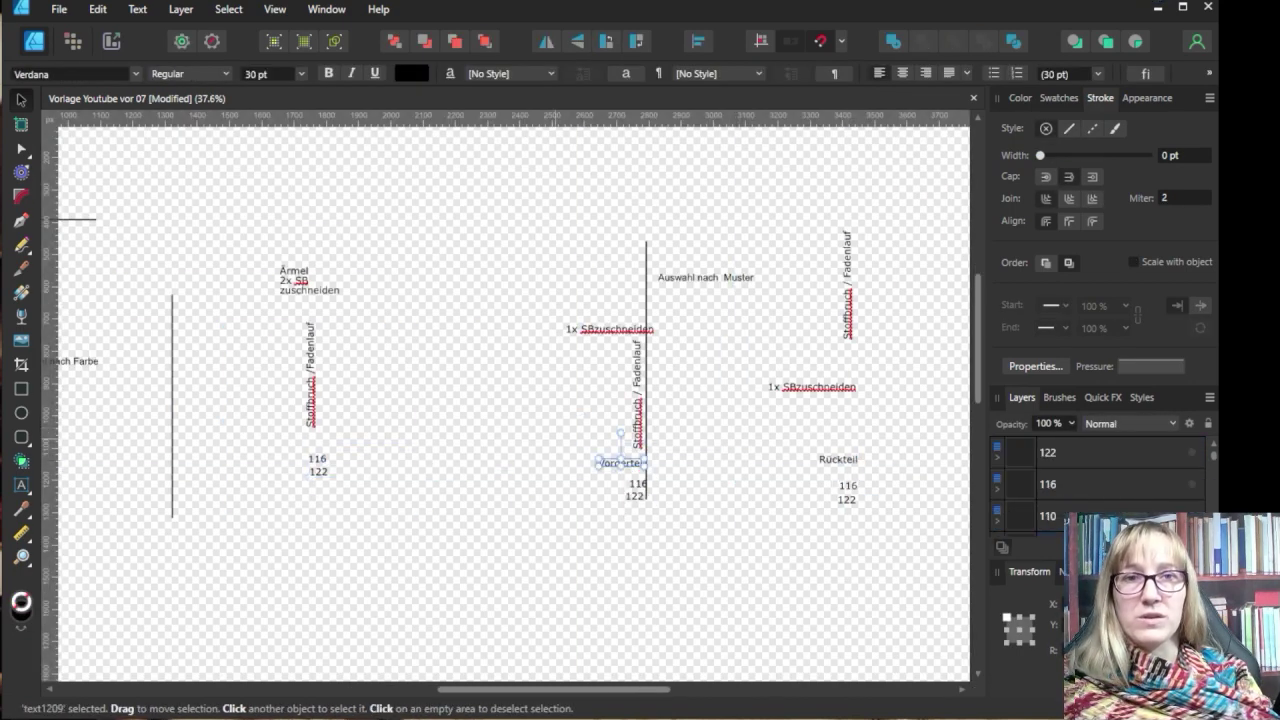
left_click_drag(848, 491, 632, 479)
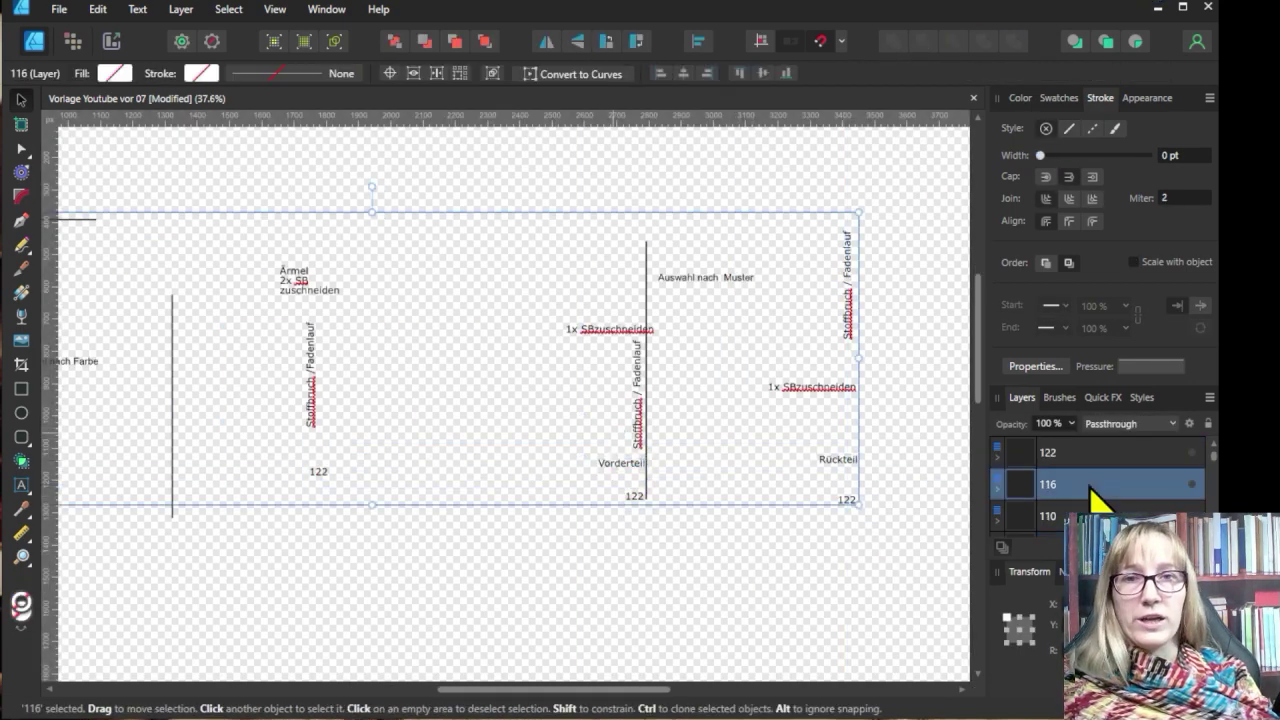
left_click(686, 534)
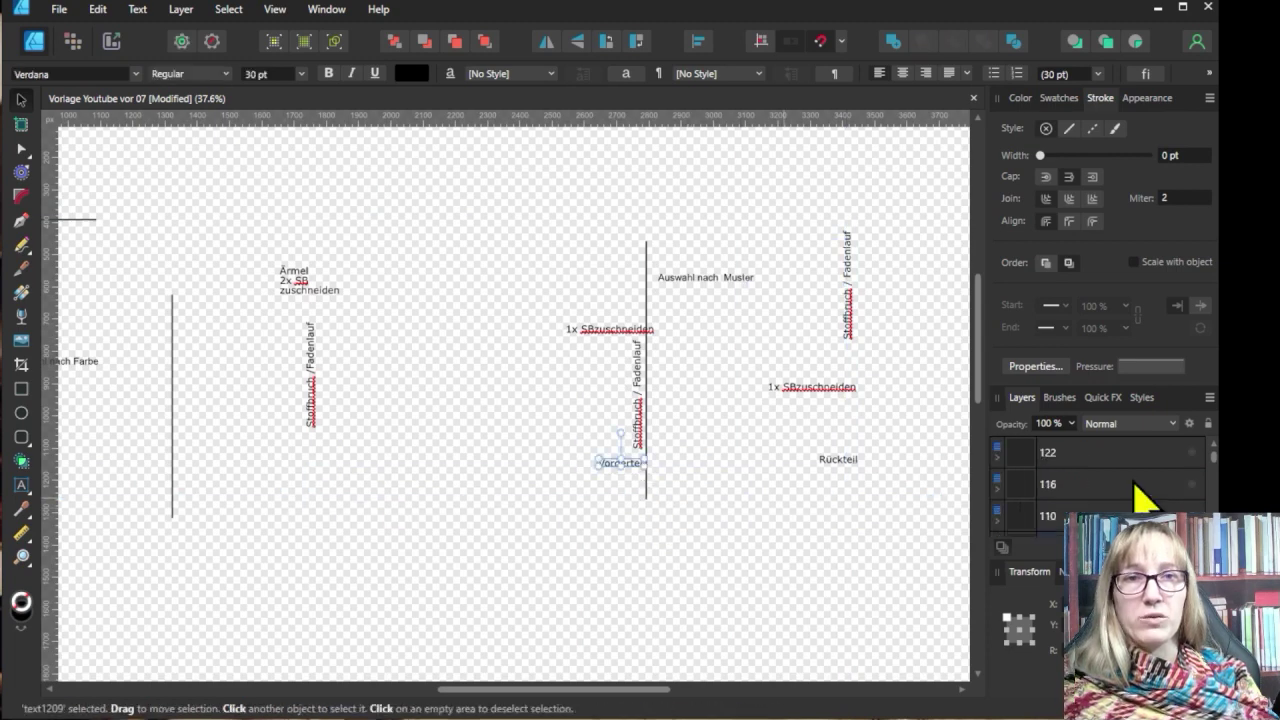
left_click(1134, 483)
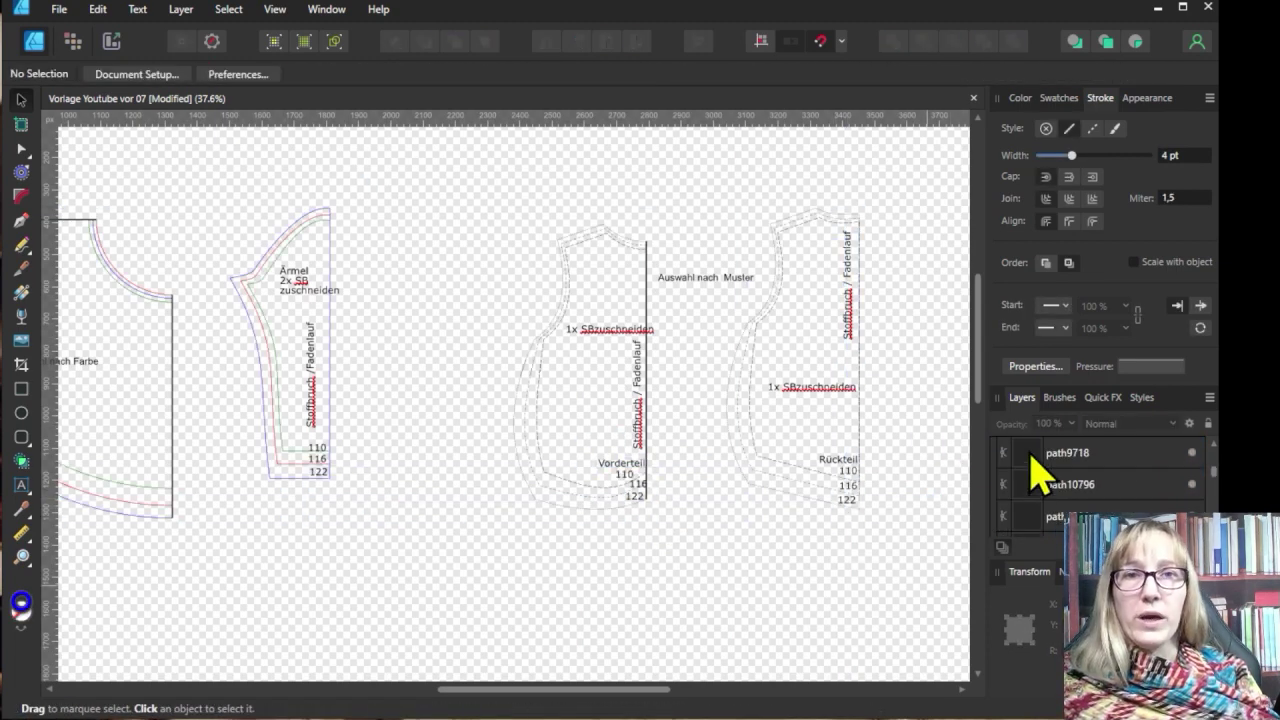
Step: Delete the emptied Layer1 and select the Label layer
scroll(1100, 484, "down", 1)
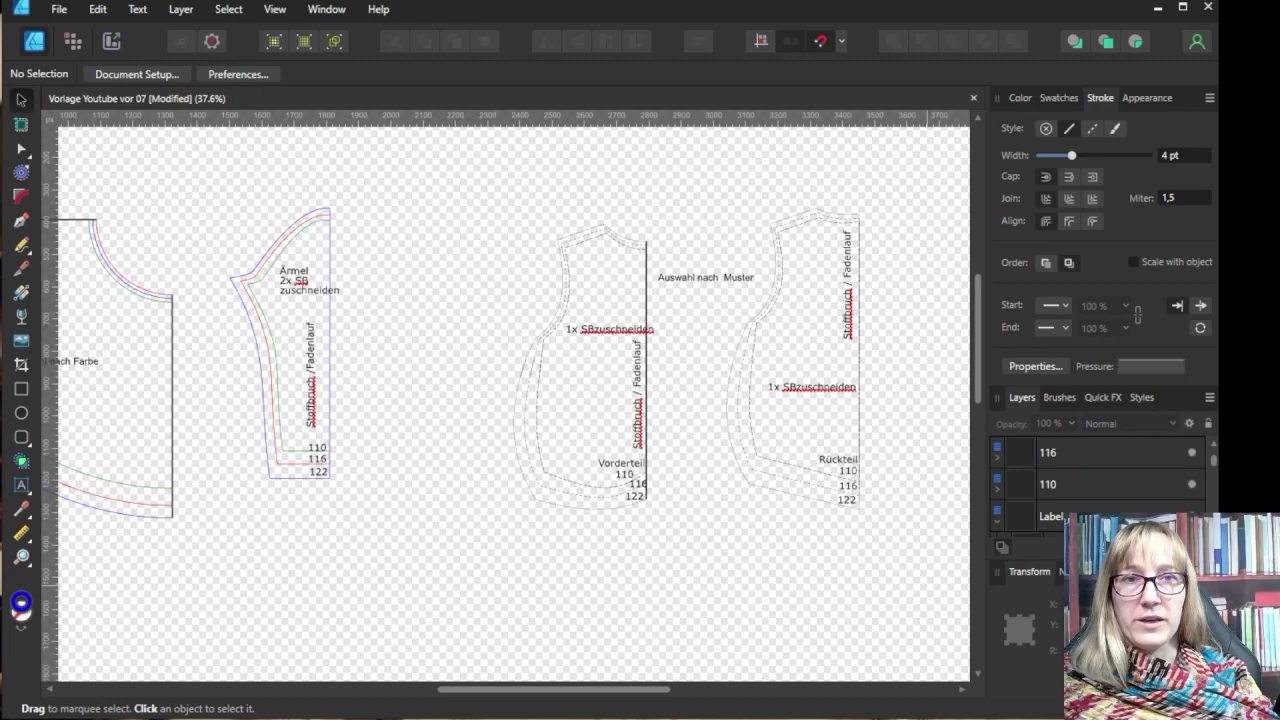
scroll(1092, 490, "down", 1)
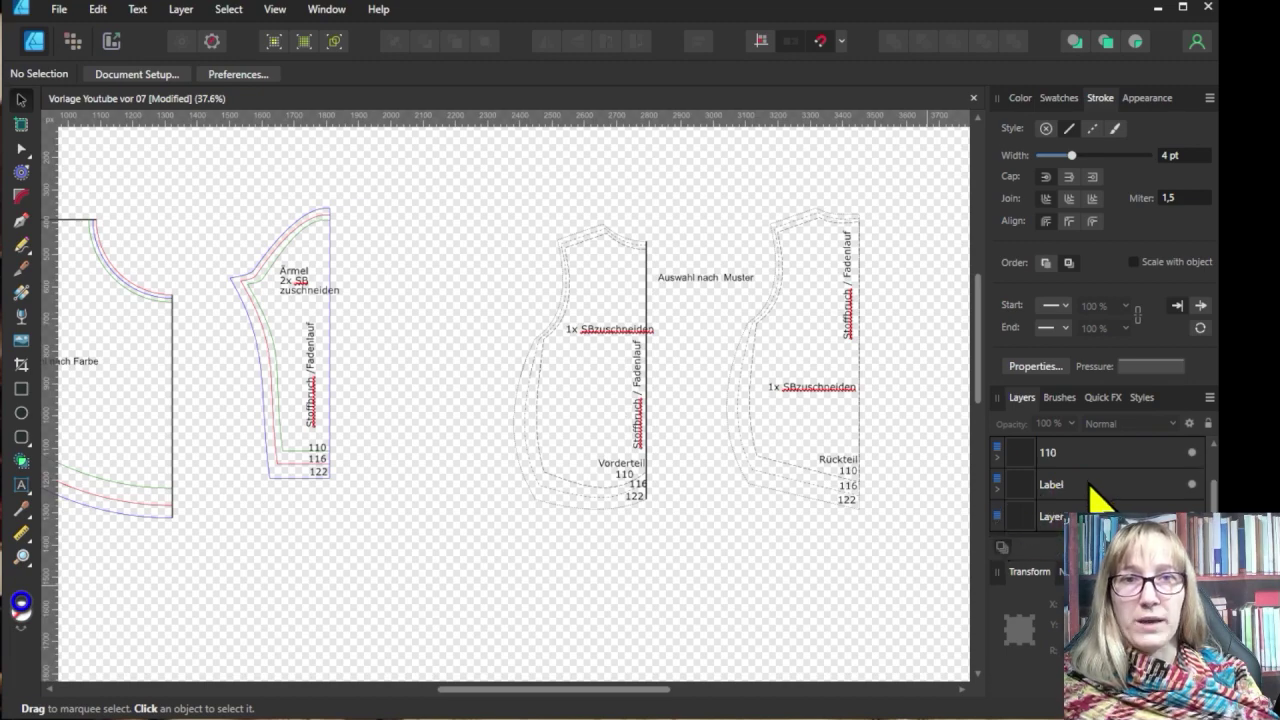
left_click(1046, 517)
scroll(1048, 520, "up", 1)
left_click(1048, 517)
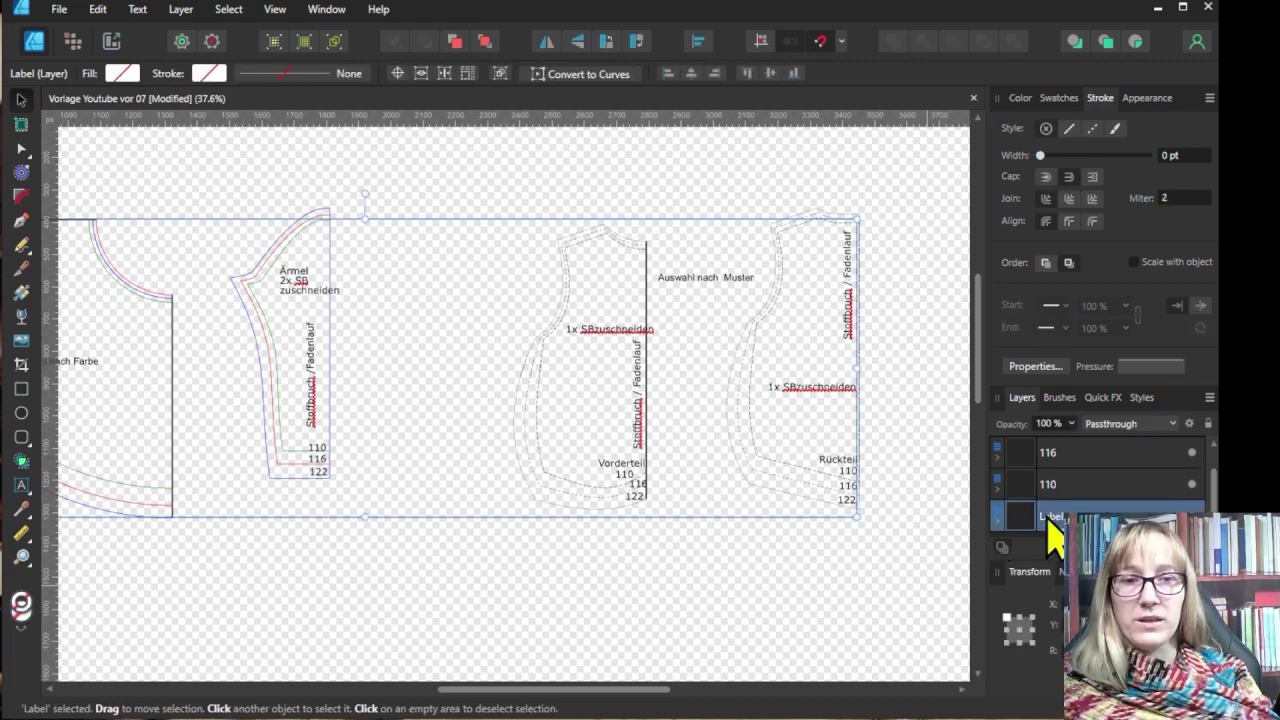